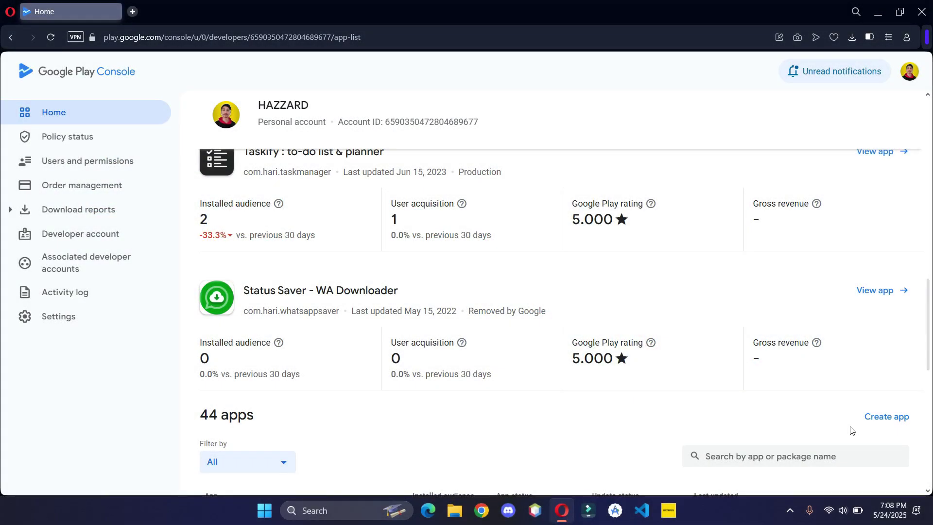
# - Set up Redeemly – Credit to Cash as a free App, accepting both declarations
pyautogui.click(889, 416)
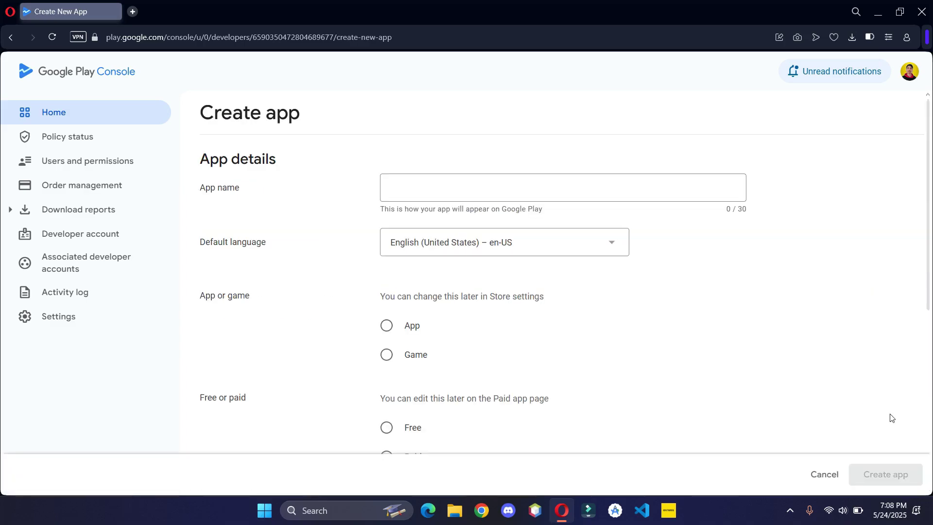
pyautogui.click(442, 187)
pyautogui.scroll(-2, 707, 240)
pyautogui.scroll(1, 513, 241)
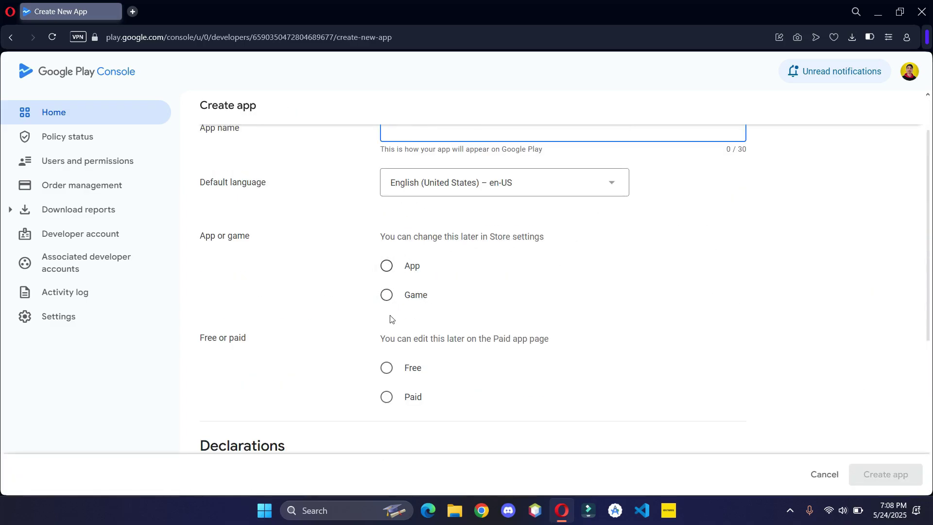
pyautogui.scroll(-2, 394, 306)
pyautogui.scroll(1, 389, 255)
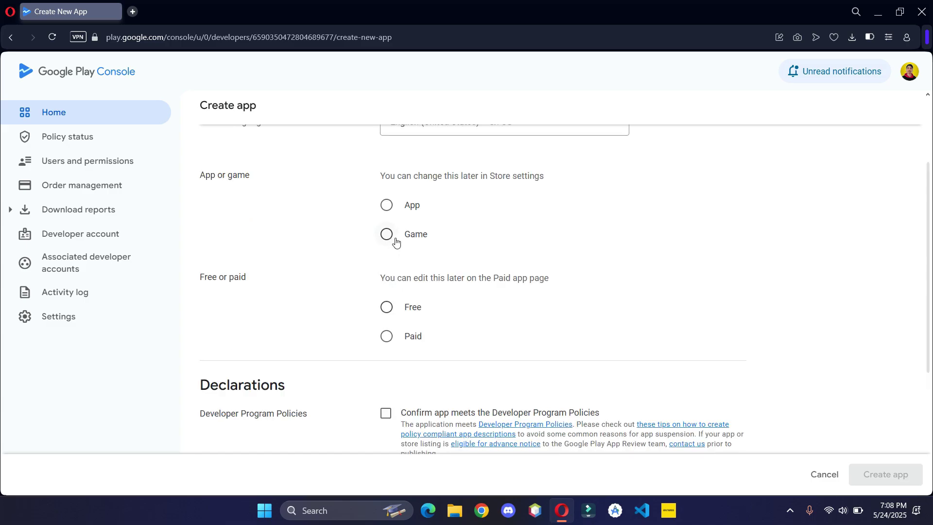
pyautogui.click(391, 237)
pyautogui.click(387, 205)
pyautogui.click(386, 306)
pyautogui.scroll(-3, 444, 306)
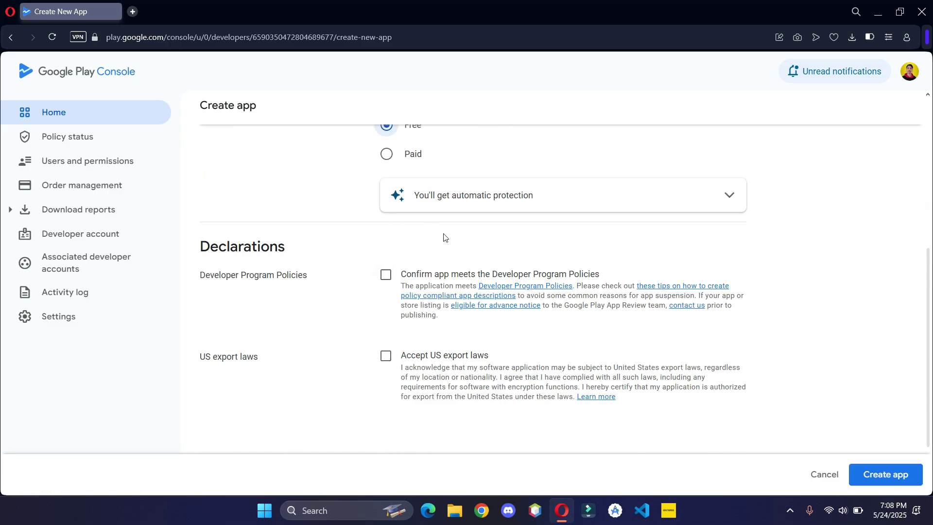
pyautogui.click(385, 274)
pyautogui.click(385, 355)
# - Create the app, browse the Testing tracks, then return to the Dashboard
pyautogui.click(899, 477)
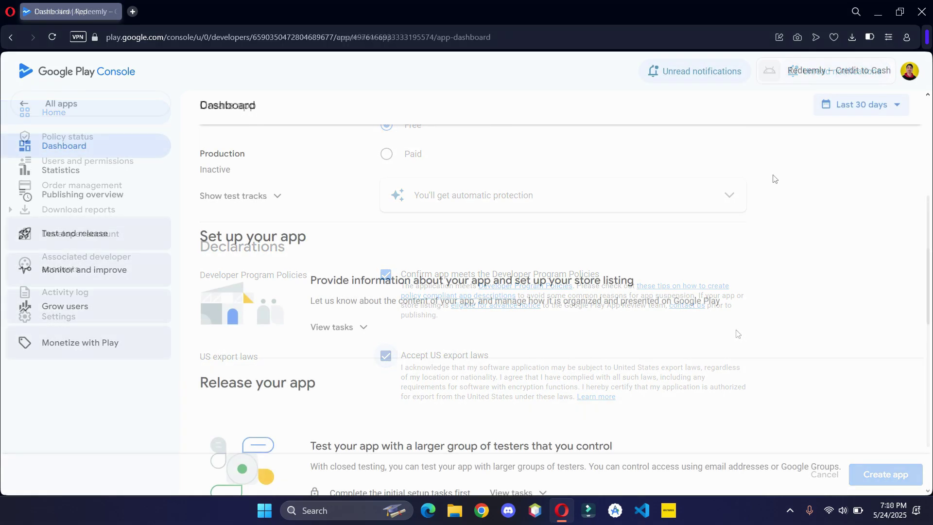
pyautogui.scroll(-1, 654, 267)
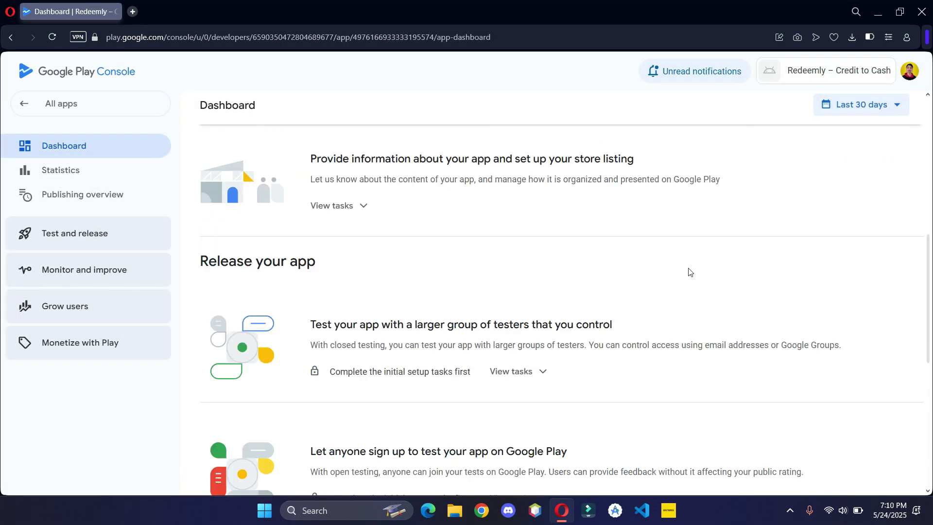
pyautogui.scroll(-3, 389, 308)
pyautogui.scroll(-3, 445, 242)
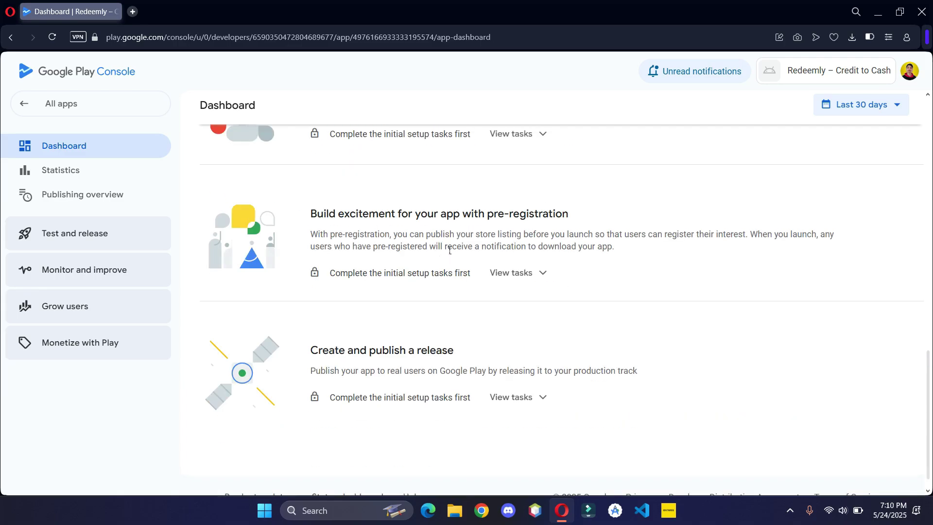
pyautogui.scroll(3, 468, 292)
pyautogui.scroll(3, 439, 289)
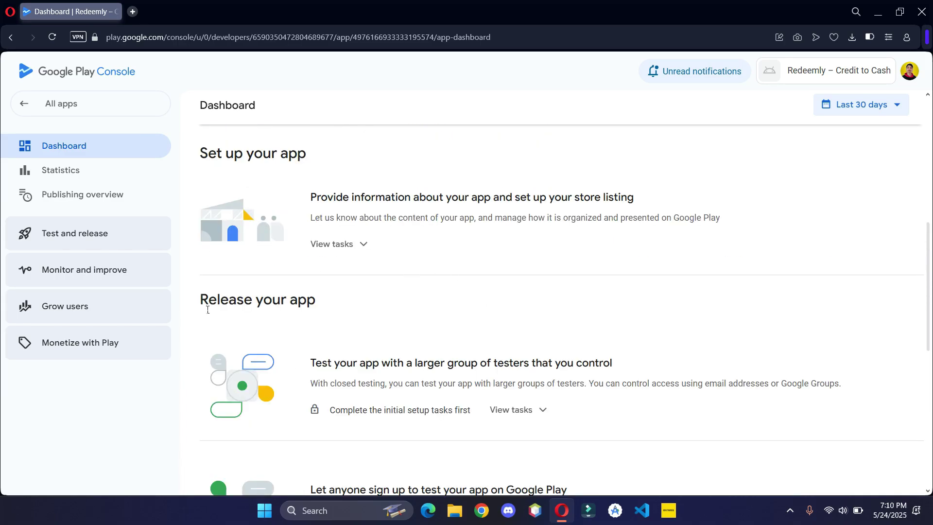
pyautogui.click(128, 233)
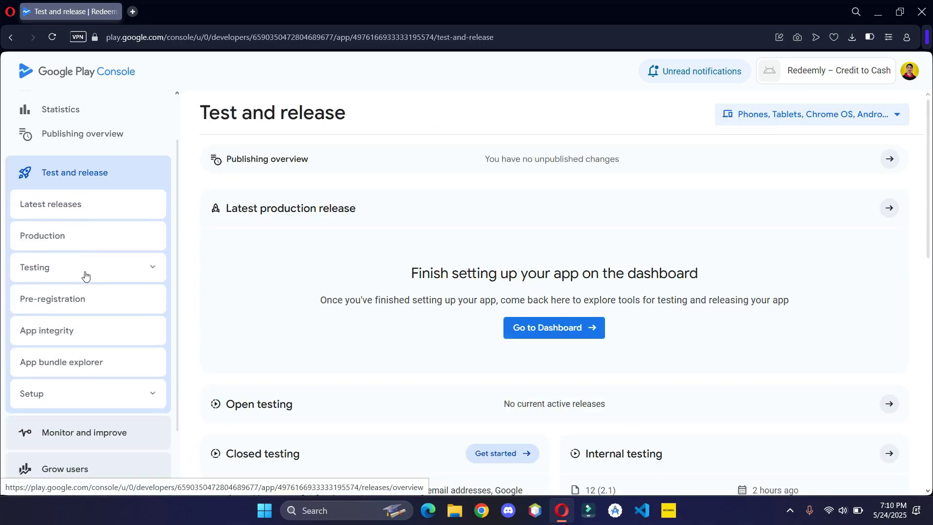
pyautogui.click(93, 269)
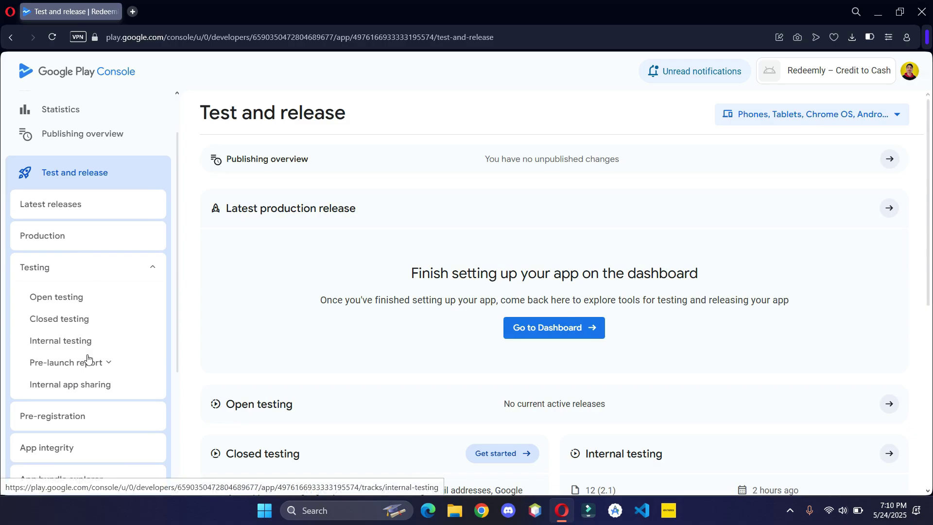
pyautogui.click(75, 307)
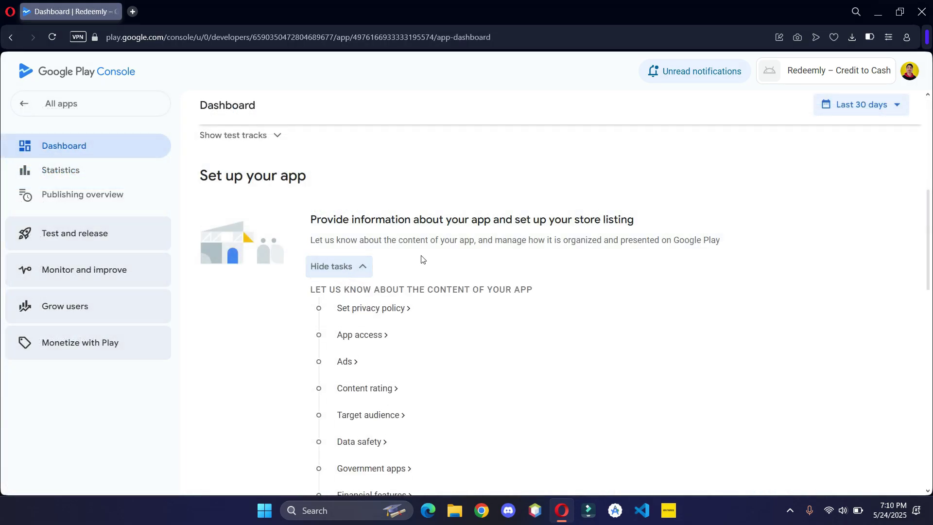
pyautogui.scroll(-1, 459, 244)
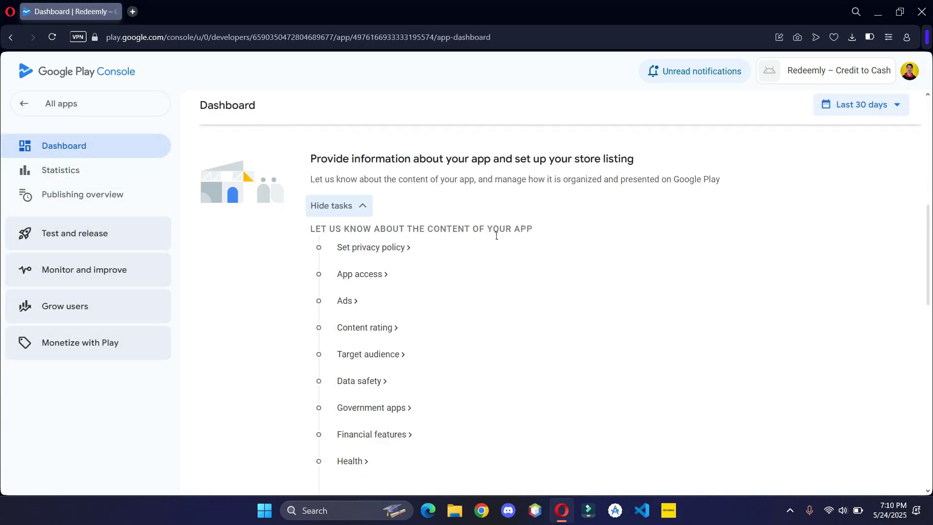
# - Paste the privacy policy URL into the privacy policy task and save it
pyautogui.click(384, 248)
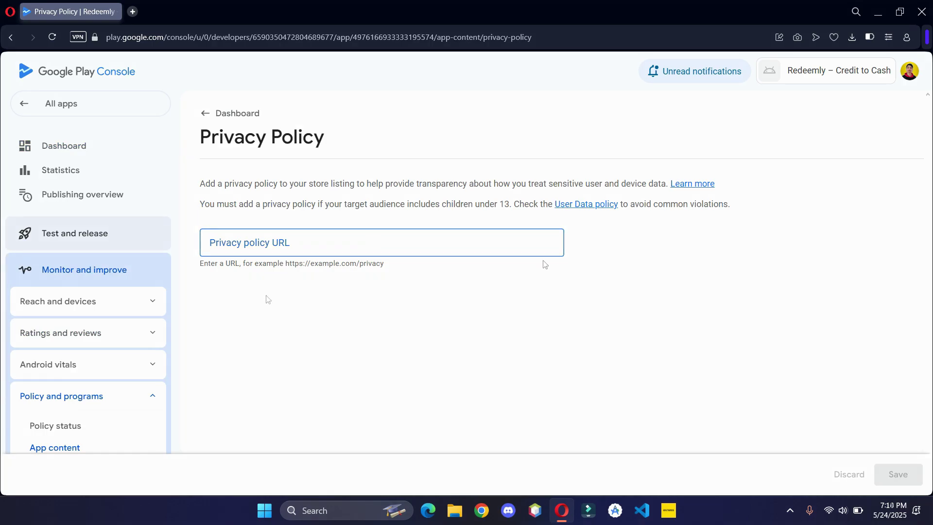
pyautogui.click(492, 255)
pyautogui.hotkey('ctrl', 'v')
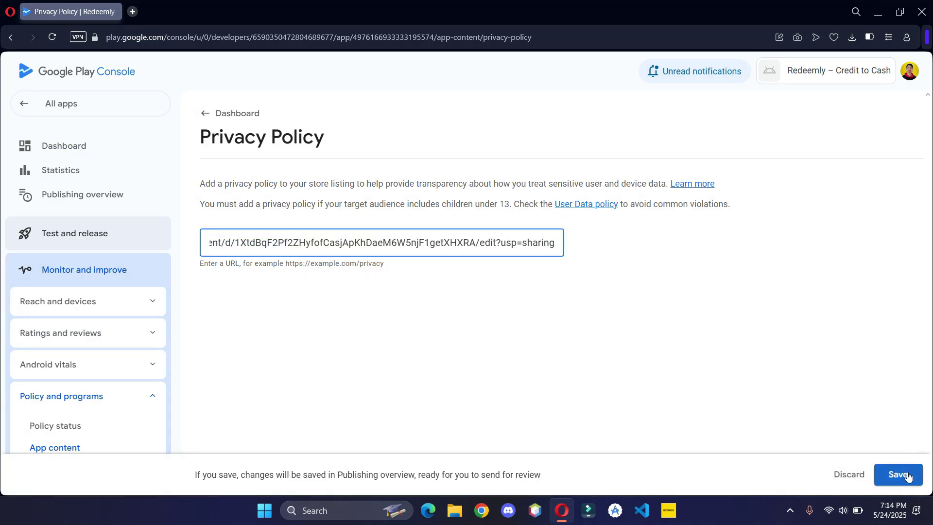
pyautogui.click(898, 474)
pyautogui.scroll(-2, 444, 255)
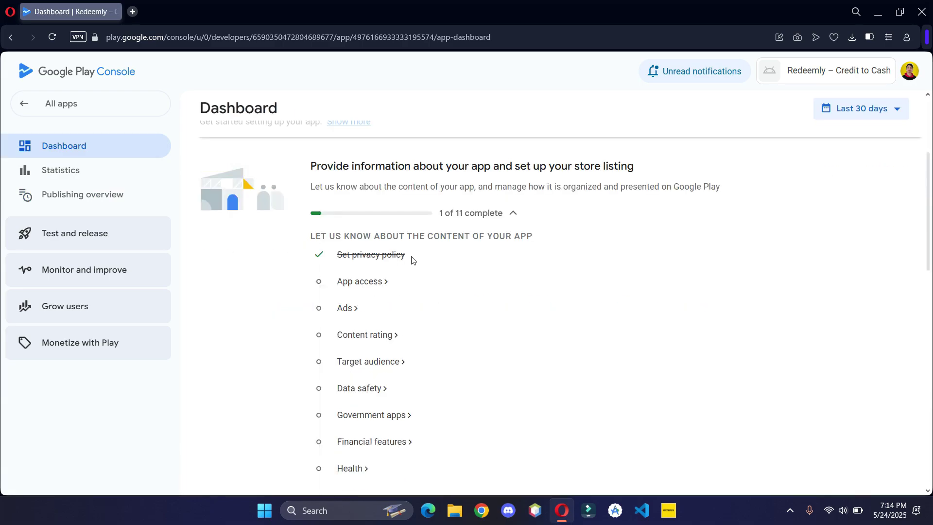
# - Declare in App access that all functionality is available without restrictions, and save
pyautogui.click(364, 288)
pyautogui.scroll(-3, 371, 270)
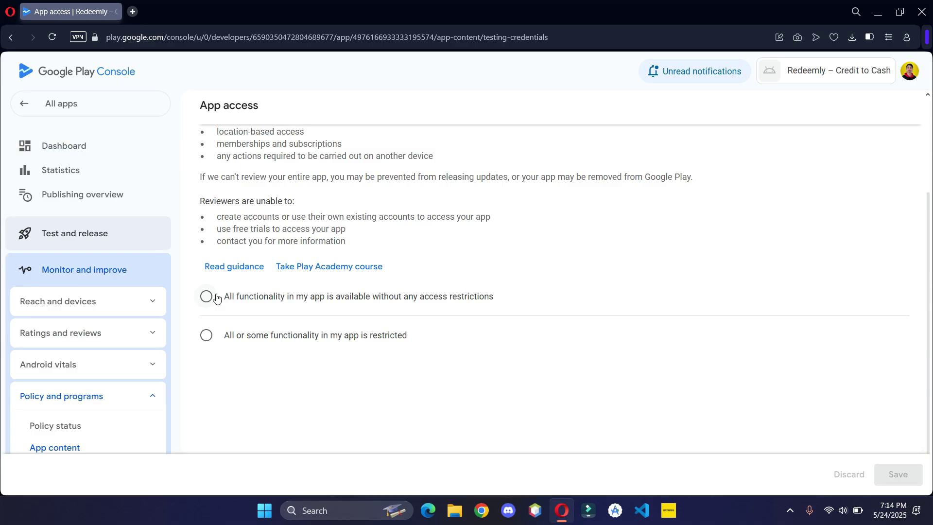
pyautogui.click(263, 298)
pyautogui.click(890, 486)
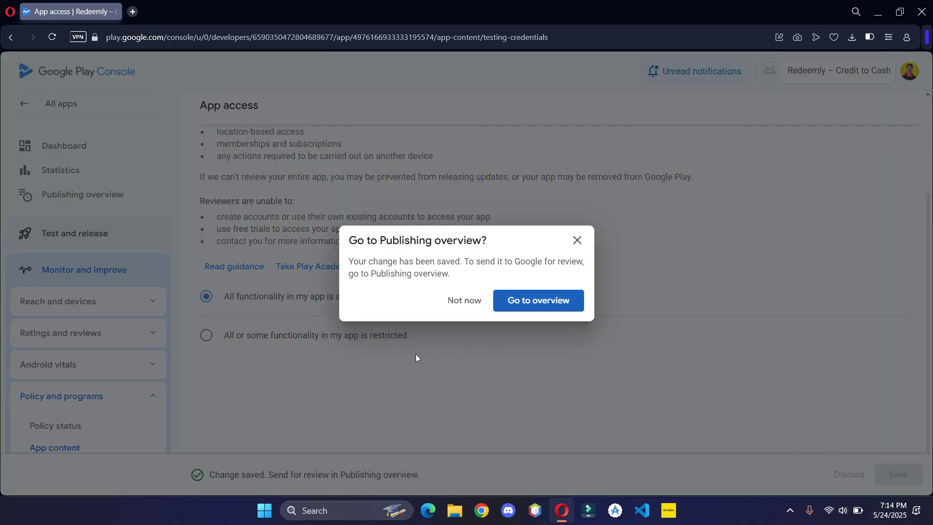
pyautogui.click(466, 300)
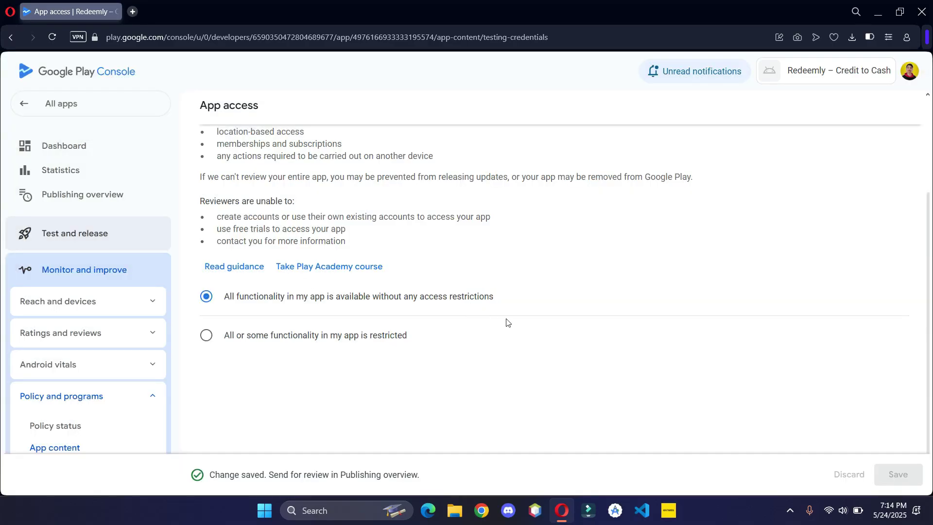
# - Save the Ads declaration as 'No, my app does not contain ads'
pyautogui.click(96, 148)
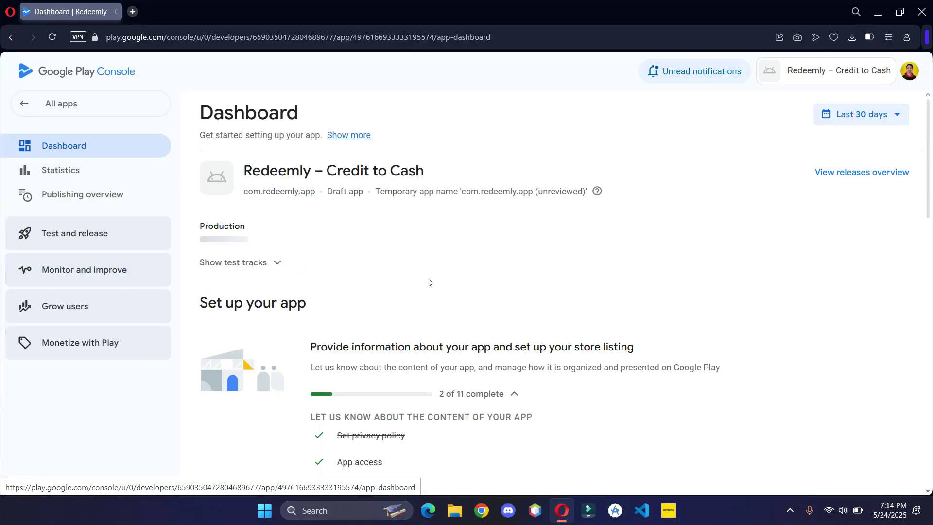
pyautogui.scroll(-3, 449, 280)
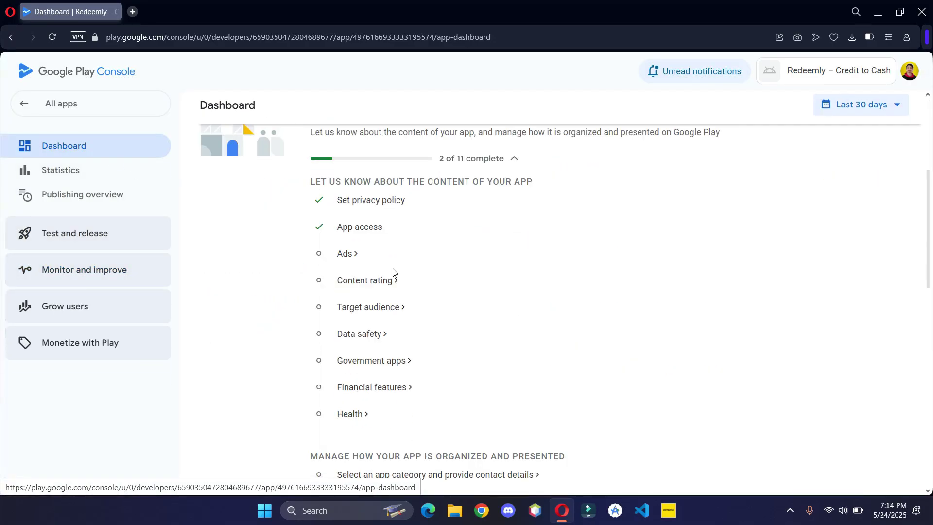
pyautogui.click(346, 253)
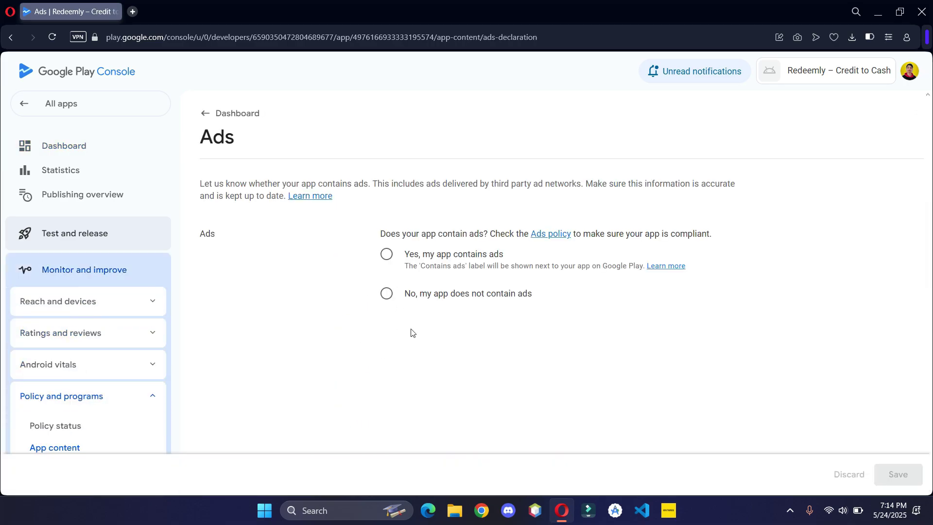
pyautogui.click(386, 295)
pyautogui.click(896, 475)
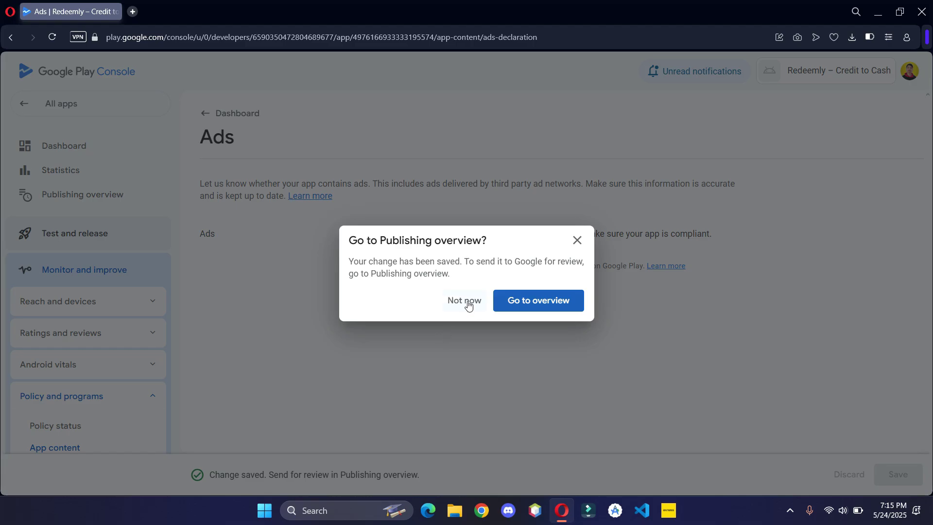
pyautogui.click(466, 301)
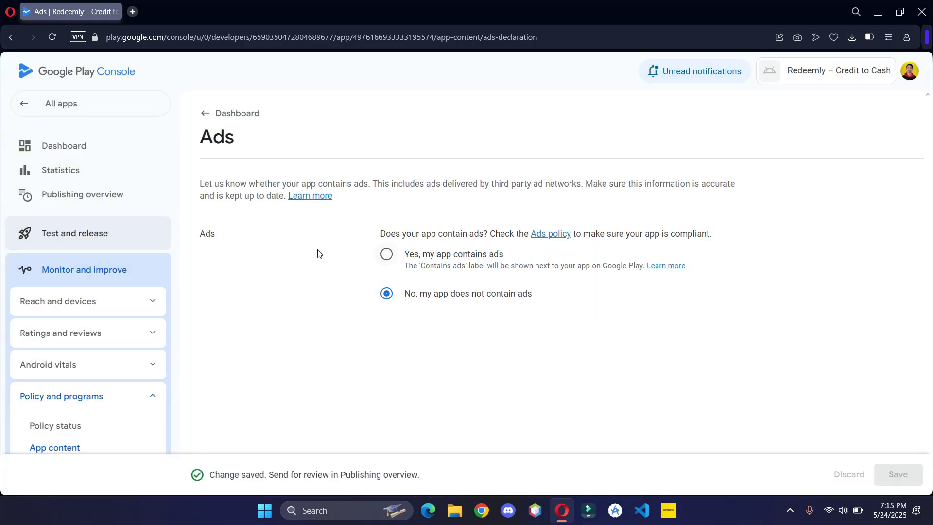
pyautogui.click(232, 112)
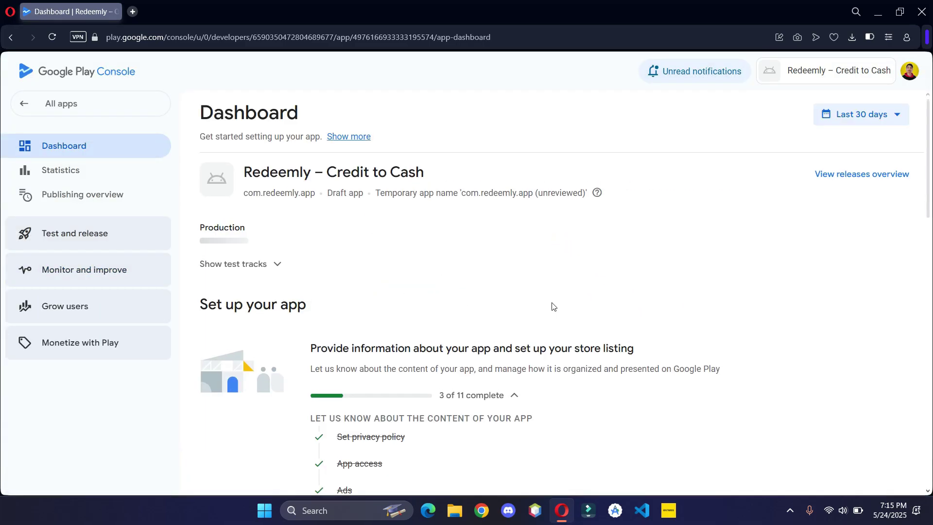
pyautogui.scroll(-2, 490, 290)
pyautogui.scroll(-2, 422, 284)
# - Start the content rating questionnaire with category All Other App Types, accepting IARC terms
pyautogui.click(367, 219)
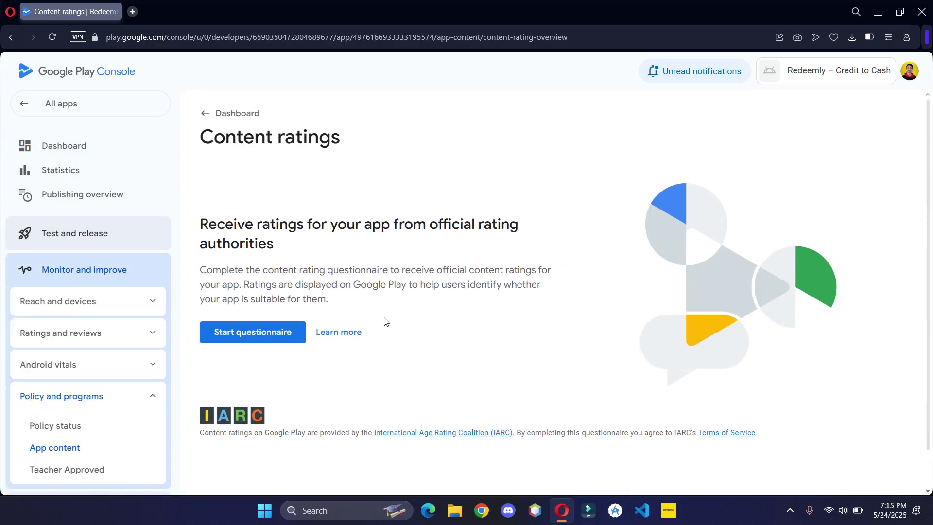
pyautogui.click(273, 292)
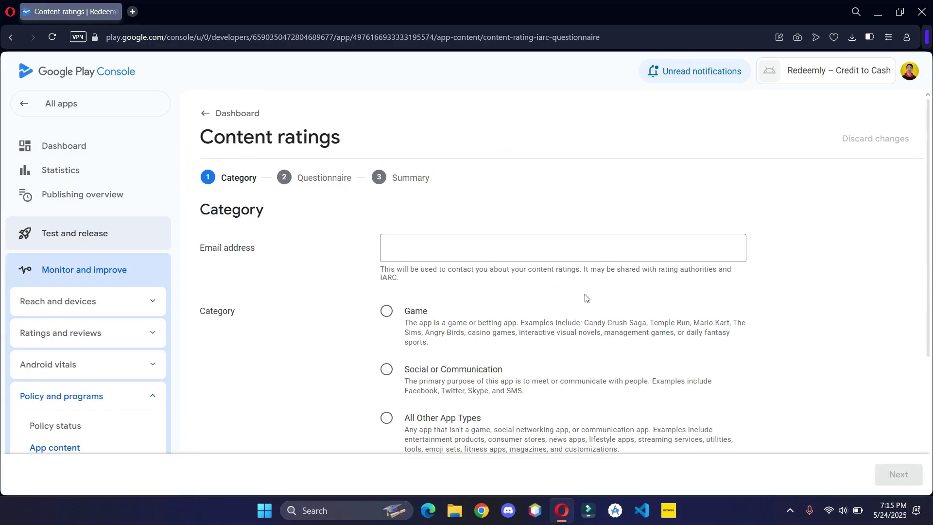
pyautogui.scroll(-1, 462, 293)
pyautogui.scroll(-1, 434, 251)
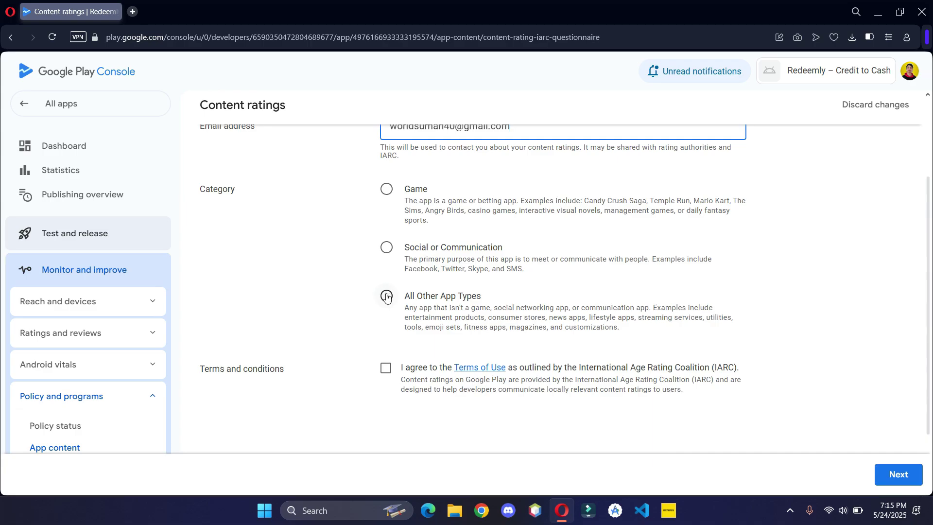
pyautogui.click(386, 297)
pyautogui.scroll(-1, 500, 303)
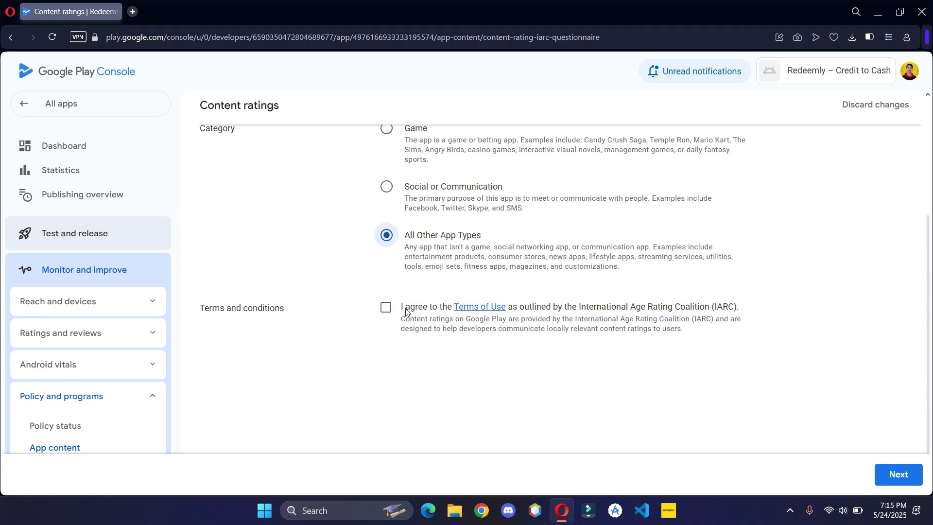
pyautogui.click(386, 307)
pyautogui.scroll(-1, 626, 332)
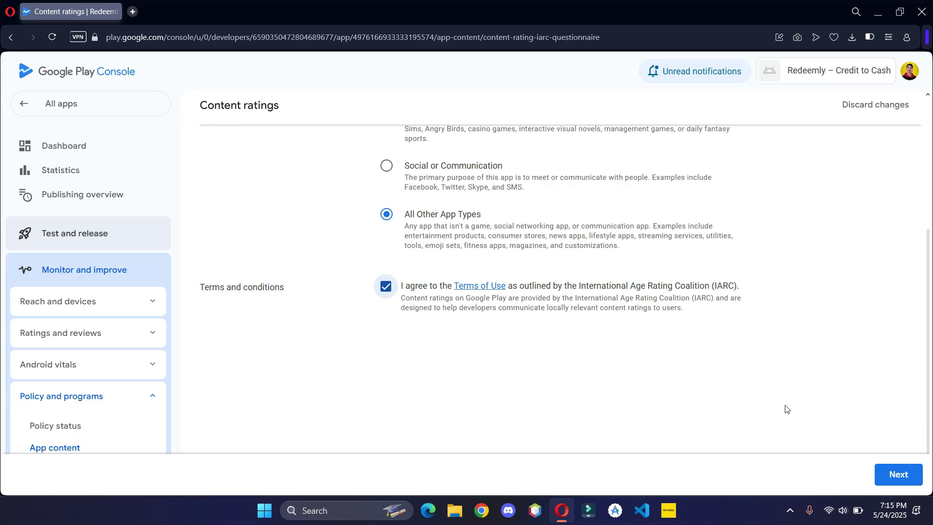
pyautogui.click(898, 473)
pyautogui.scroll(-1, 295, 291)
pyautogui.scroll(2, 285, 267)
# - Answer No to every IARC questionnaire question and save the answers
pyautogui.click(259, 308)
pyautogui.scroll(-1, 274, 321)
pyautogui.click(259, 367)
pyautogui.scroll(-3, 302, 328)
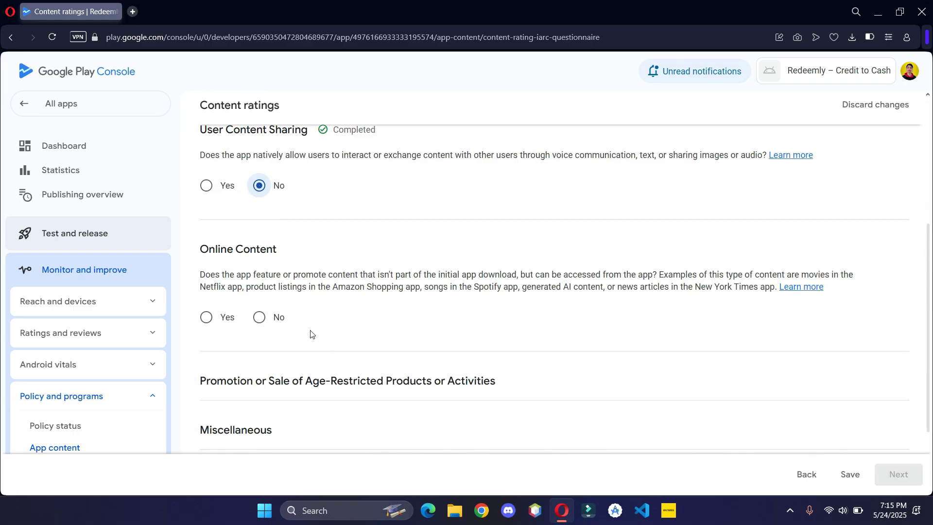
pyautogui.click(259, 317)
pyautogui.scroll(-1, 306, 318)
pyautogui.scroll(-2, 273, 340)
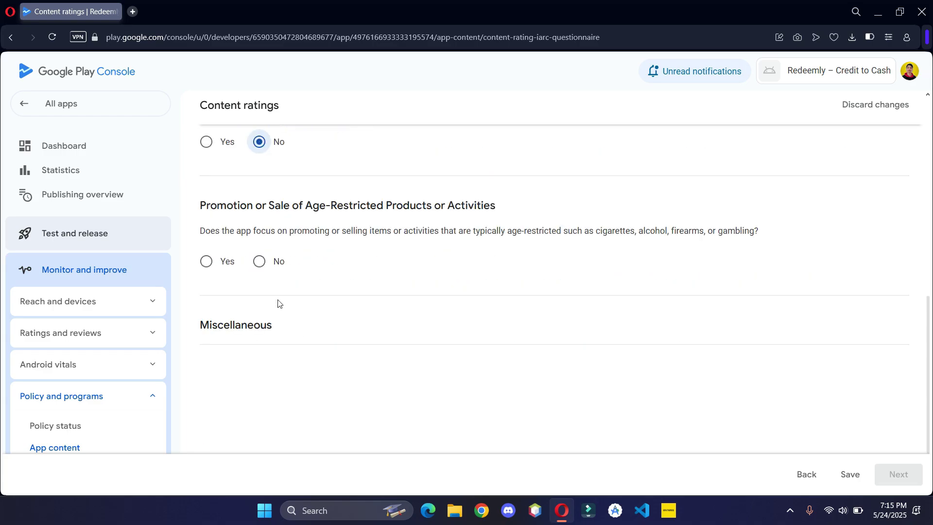
pyautogui.click(260, 262)
pyautogui.scroll(-1, 303, 279)
pyautogui.click(259, 319)
pyautogui.scroll(-2, 273, 318)
pyautogui.click(258, 269)
pyautogui.click(259, 339)
pyautogui.scroll(-2, 262, 331)
pyautogui.click(259, 288)
pyautogui.click(259, 359)
pyautogui.scroll(-1, 751, 385)
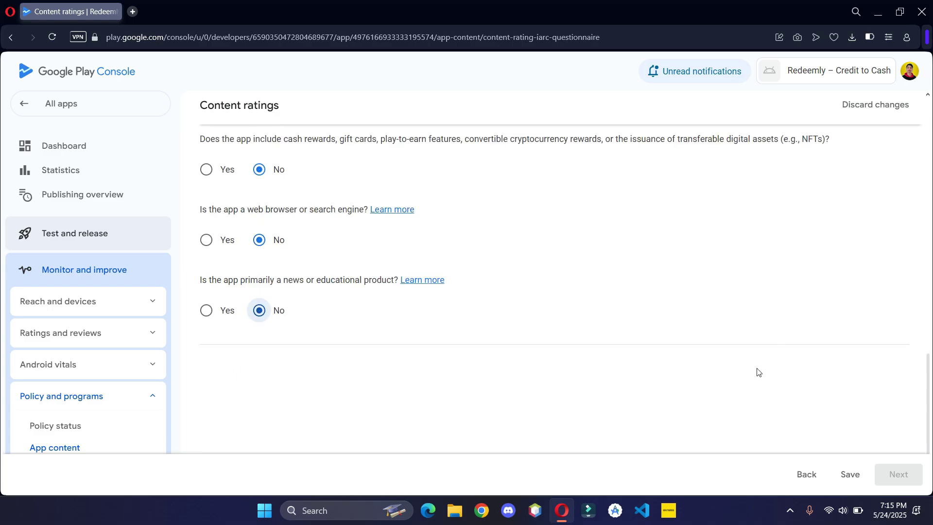
pyautogui.click(858, 474)
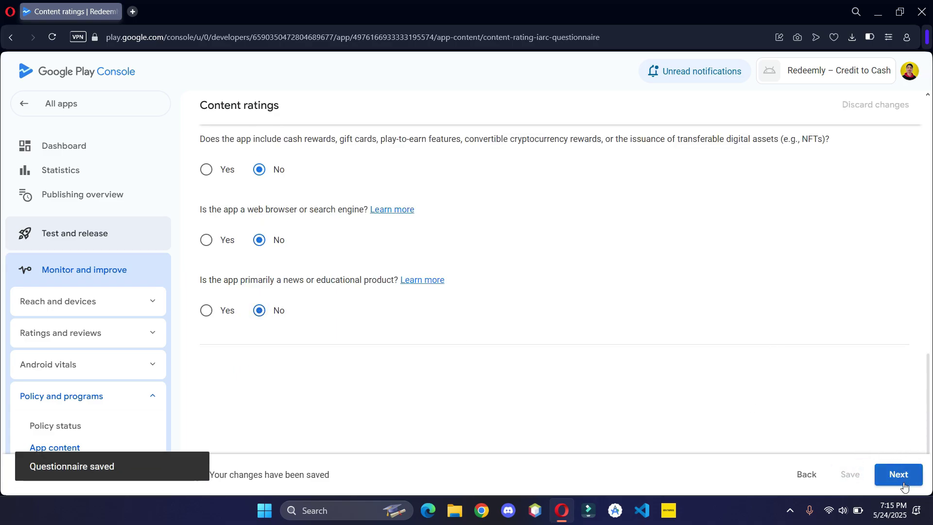
# - Save the generated ratings, such as Everyone and PEGI 3, and return to the Dashboard
pyautogui.click(899, 474)
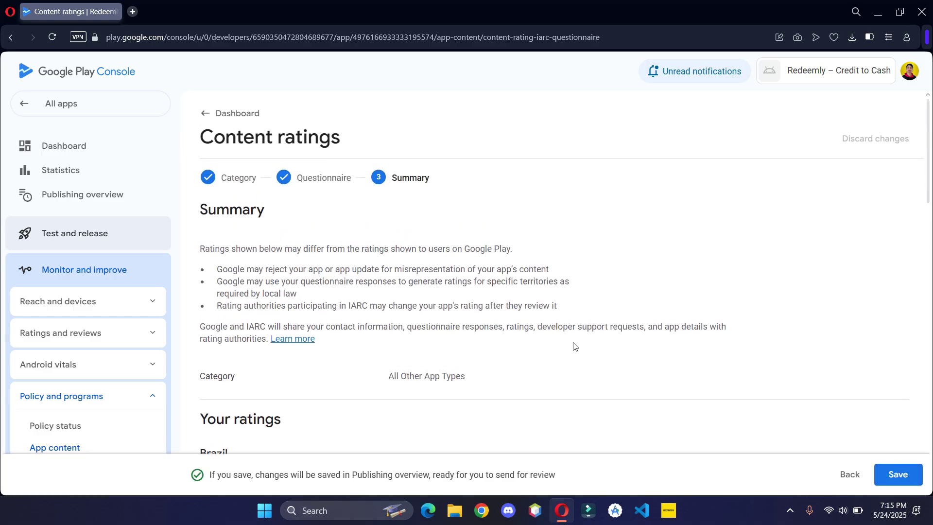
pyautogui.scroll(-3, 458, 276)
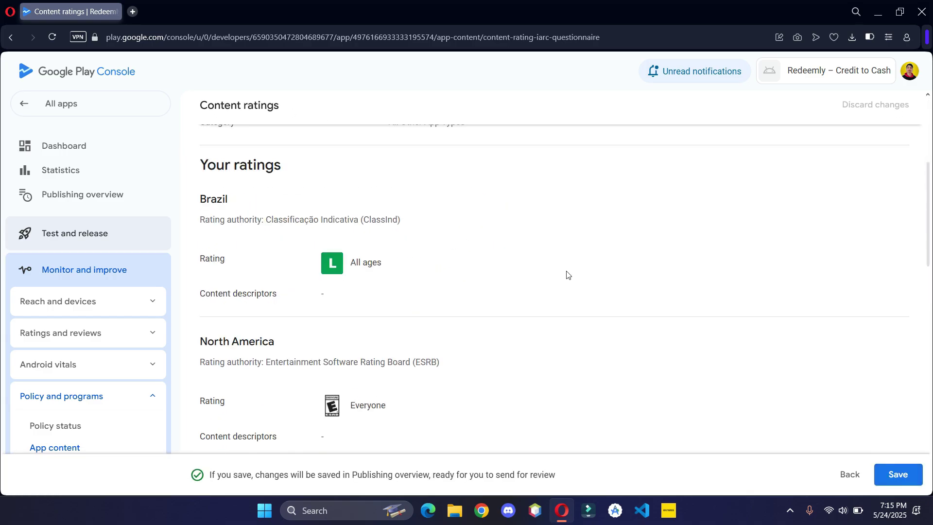
pyautogui.scroll(-1, 568, 275)
pyautogui.scroll(-1, 568, 275)
pyautogui.scroll(-1, 568, 275)
pyautogui.scroll(-2, 567, 274)
pyautogui.scroll(-5, 568, 275)
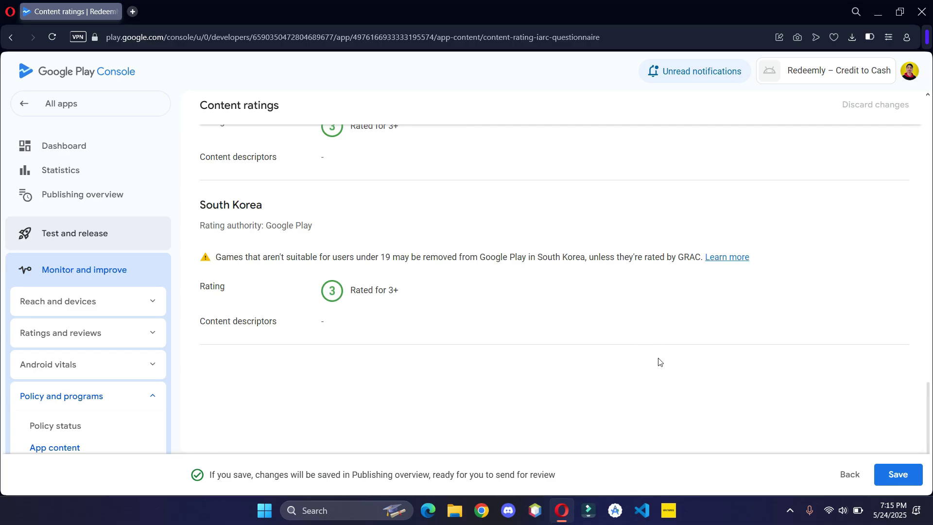
pyautogui.click(898, 473)
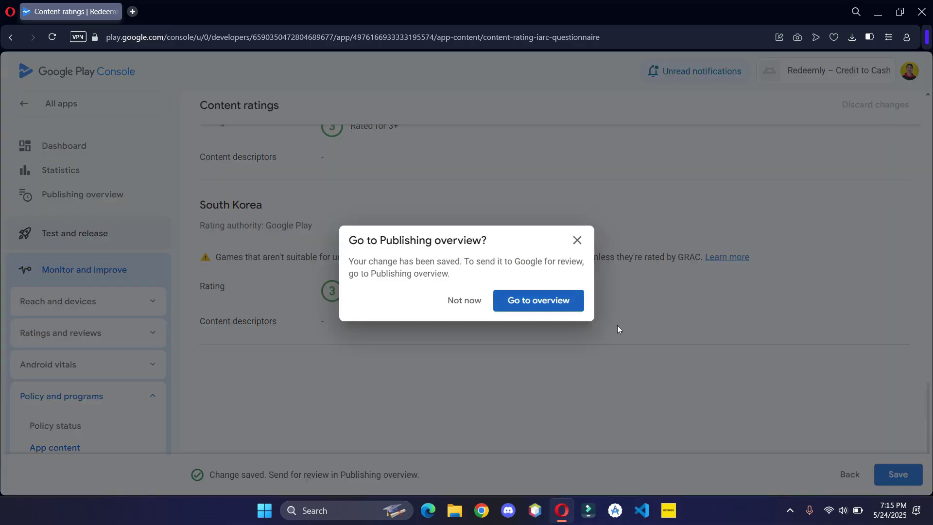
pyautogui.click(455, 305)
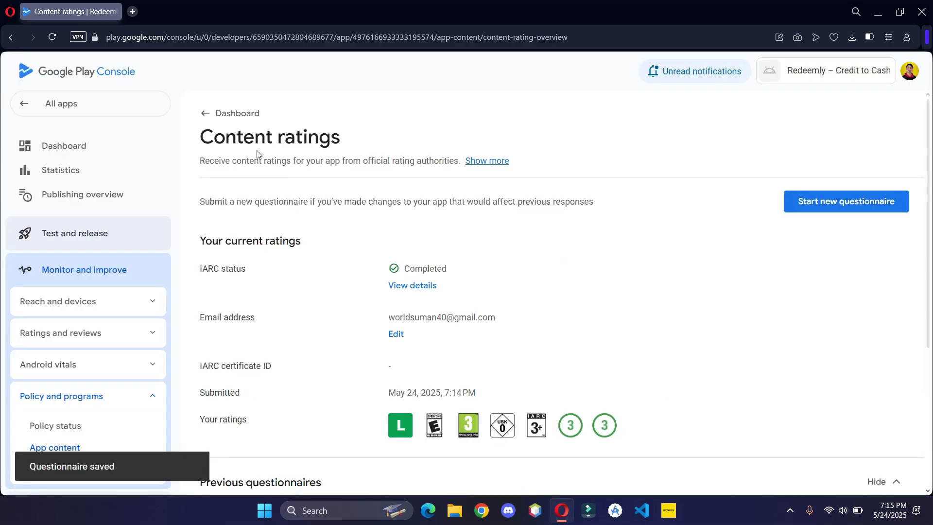
pyautogui.click(229, 114)
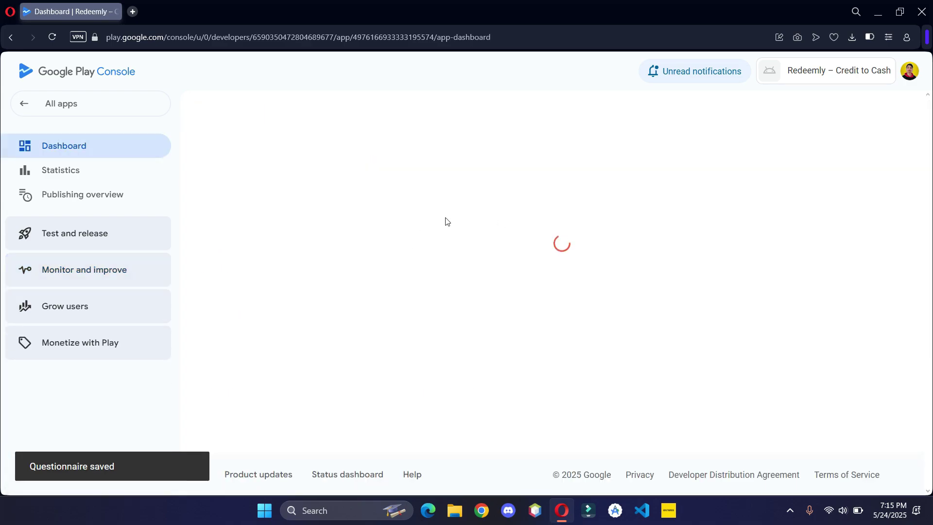
pyautogui.scroll(-3, 475, 234)
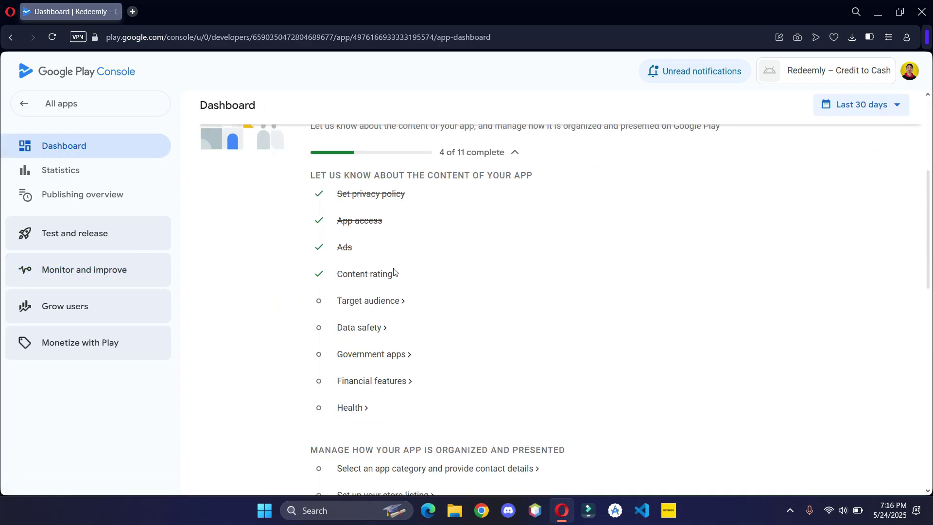
# - Select the 13-15, 16-17 and 18-and-over age groups in Target audience and save
pyautogui.click(381, 302)
pyautogui.scroll(-2, 396, 291)
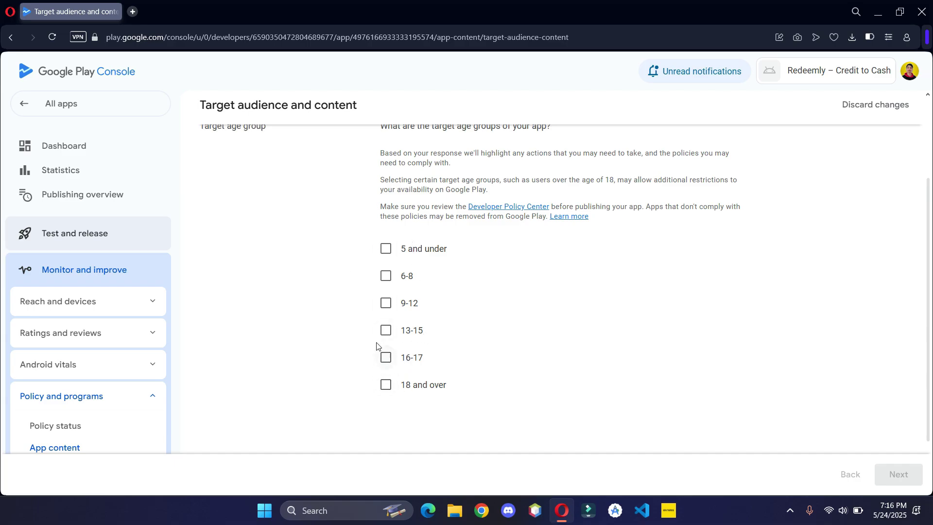
pyautogui.click(385, 330)
pyautogui.click(385, 357)
pyautogui.click(386, 384)
pyautogui.scroll(-2, 599, 292)
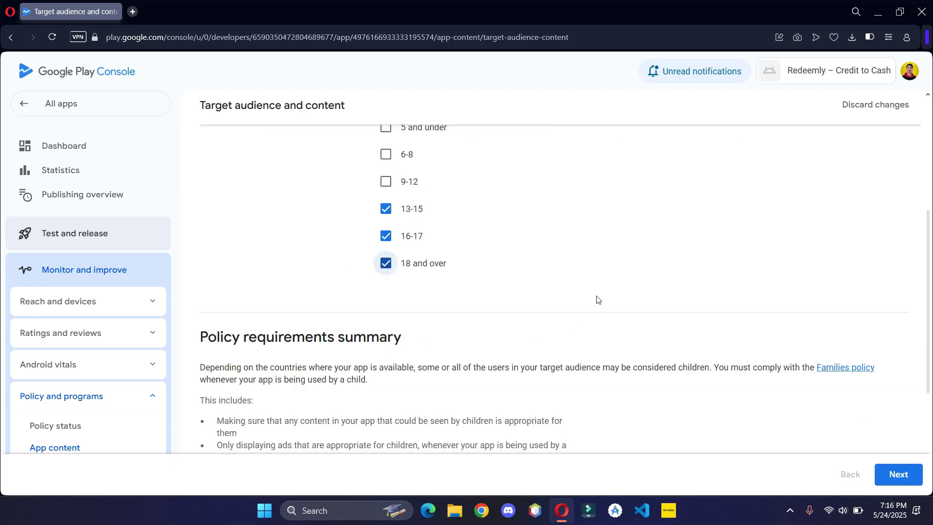
pyautogui.scroll(-3, 526, 300)
pyautogui.scroll(1, 682, 294)
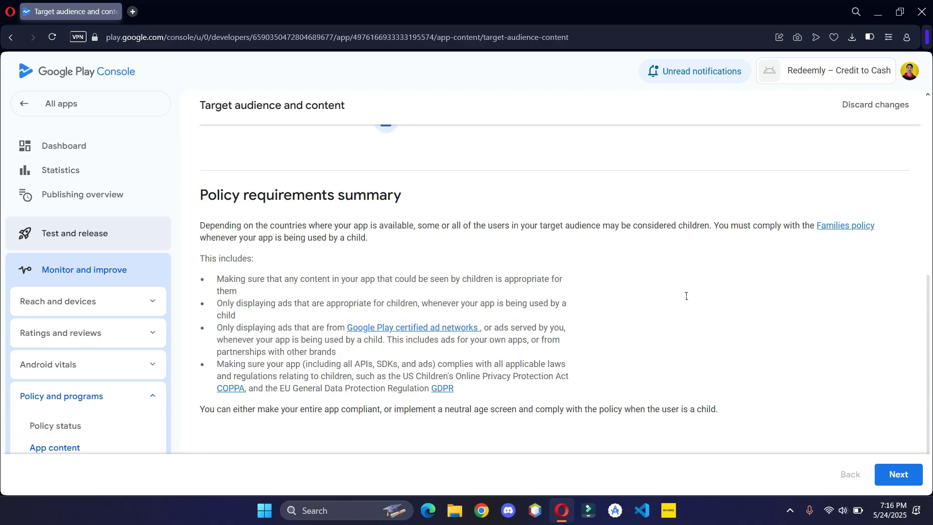
pyautogui.scroll(2, 681, 294)
pyautogui.scroll(4, 681, 293)
pyautogui.click(922, 472)
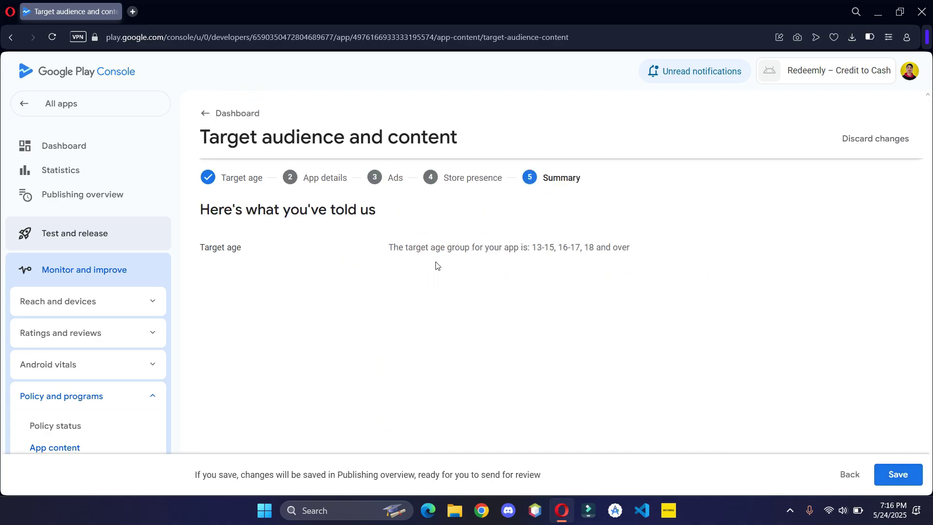
pyautogui.click(892, 465)
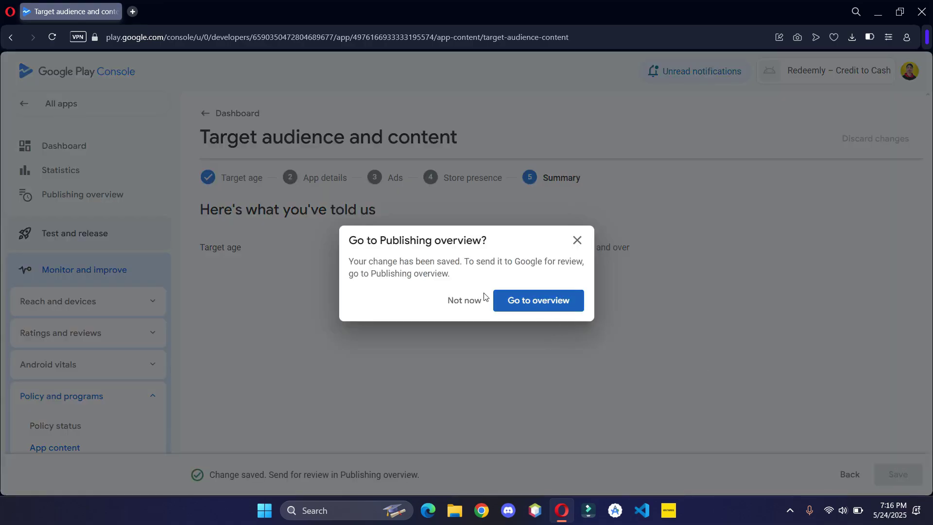
pyautogui.click(467, 300)
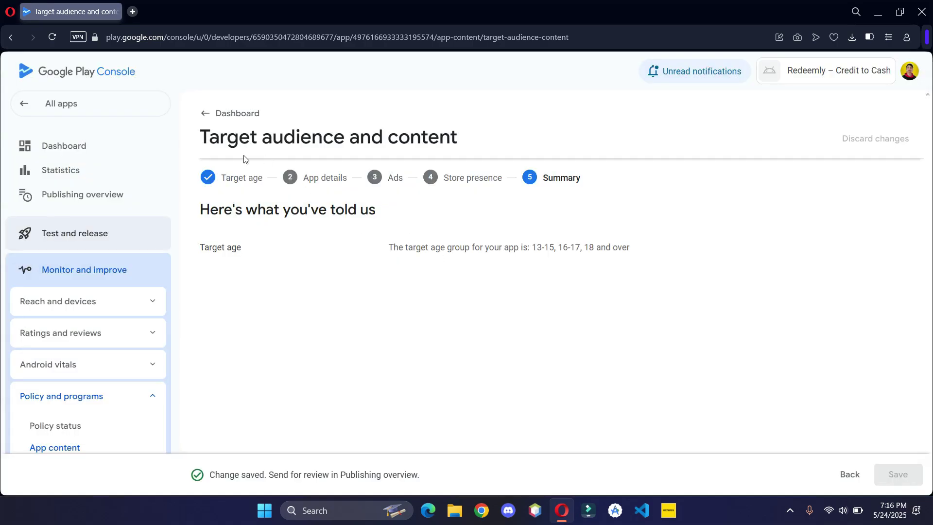
pyautogui.click(219, 113)
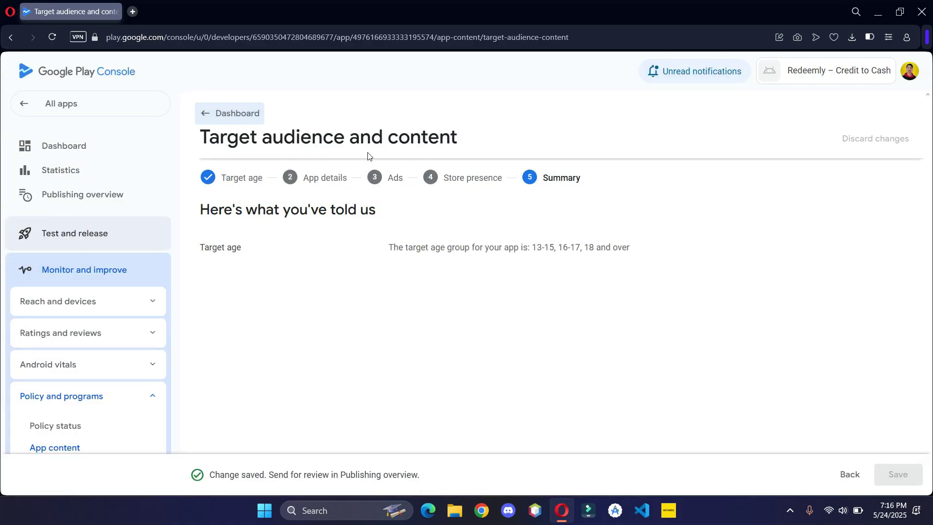
pyautogui.scroll(-2, 456, 277)
pyautogui.scroll(-3, 451, 258)
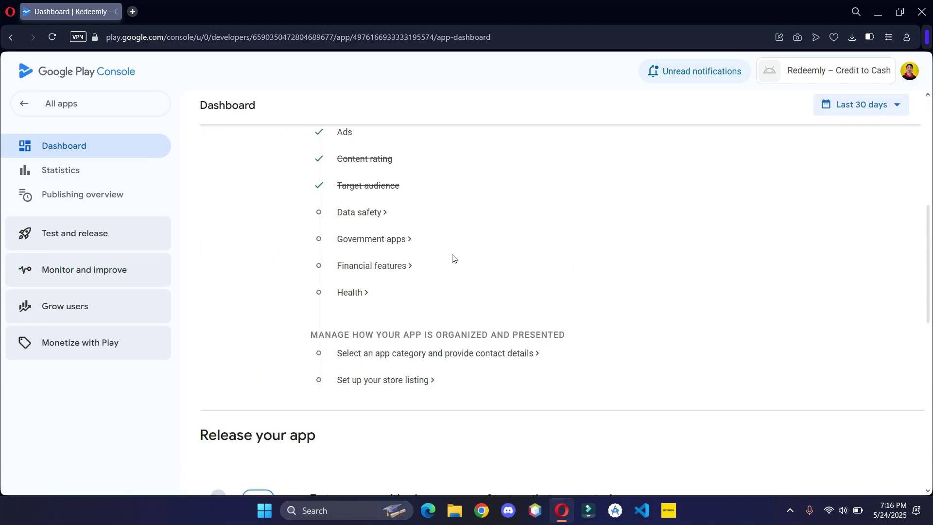
# - Declare in the Data safety questionnaire that the app collects no user data
pyautogui.click(351, 213)
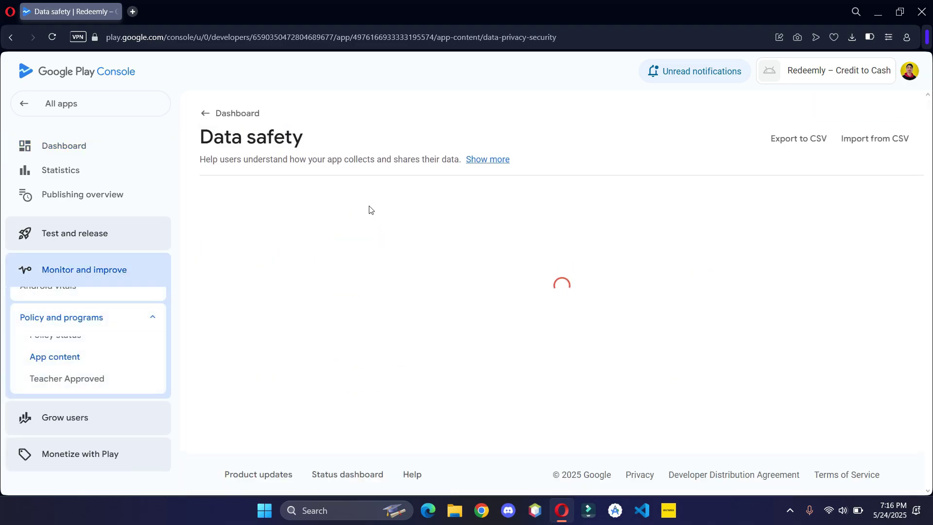
pyautogui.scroll(-3, 435, 238)
pyautogui.scroll(-3, 444, 234)
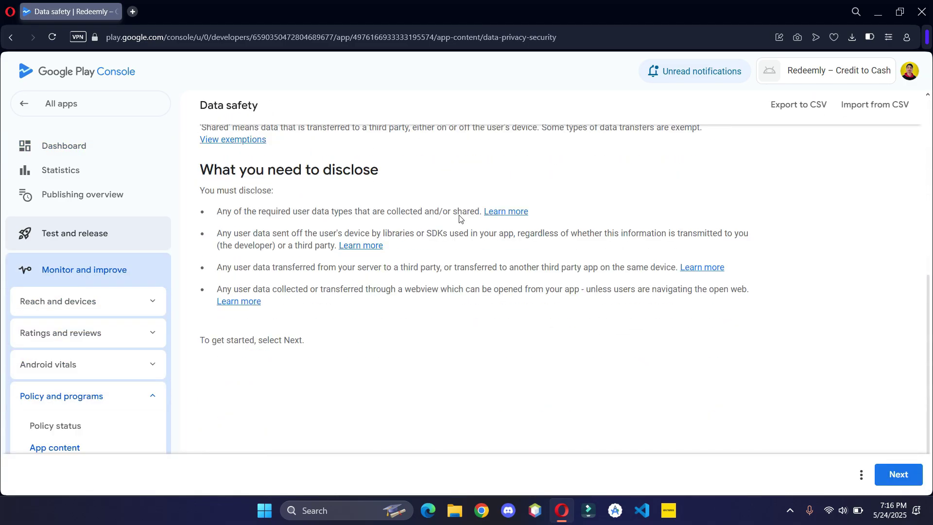
pyautogui.scroll(10, 583, 316)
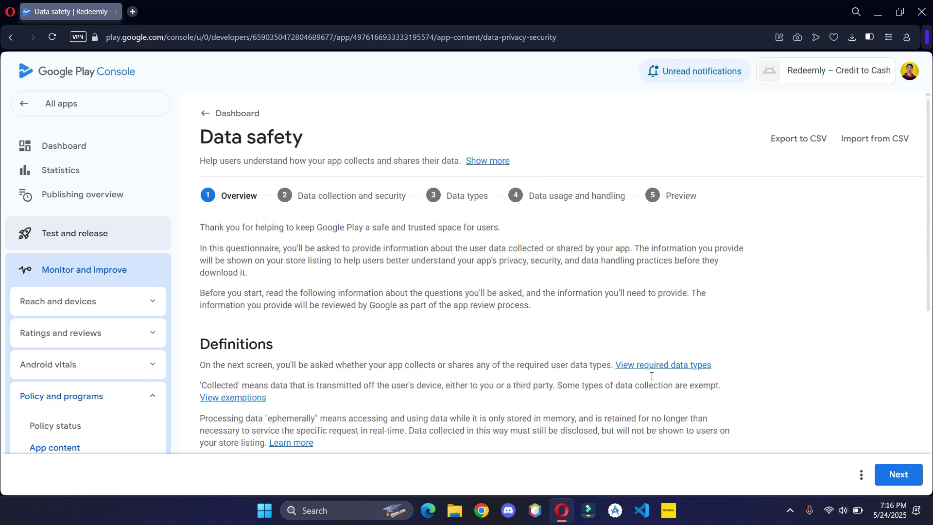
pyautogui.click(877, 479)
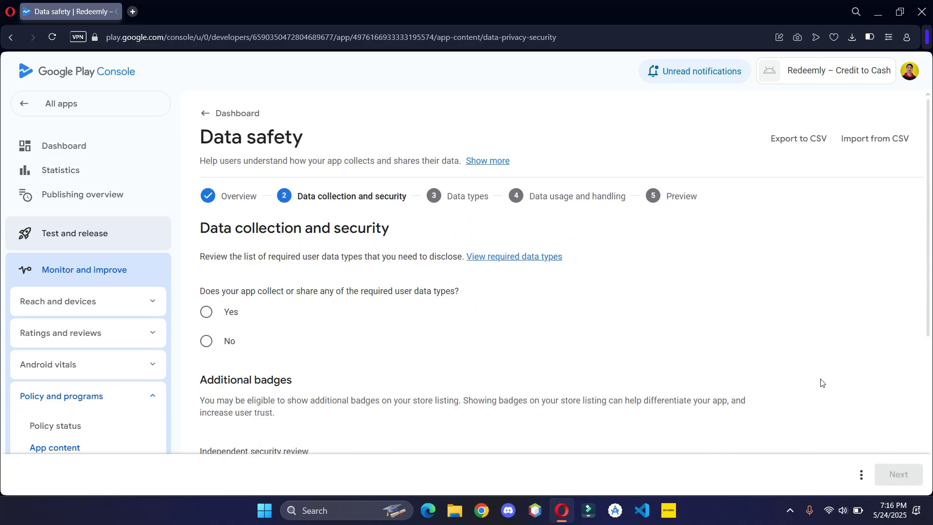
pyautogui.scroll(-1, 321, 283)
pyautogui.moveTo(216, 235); pyautogui.dragTo(376, 245)
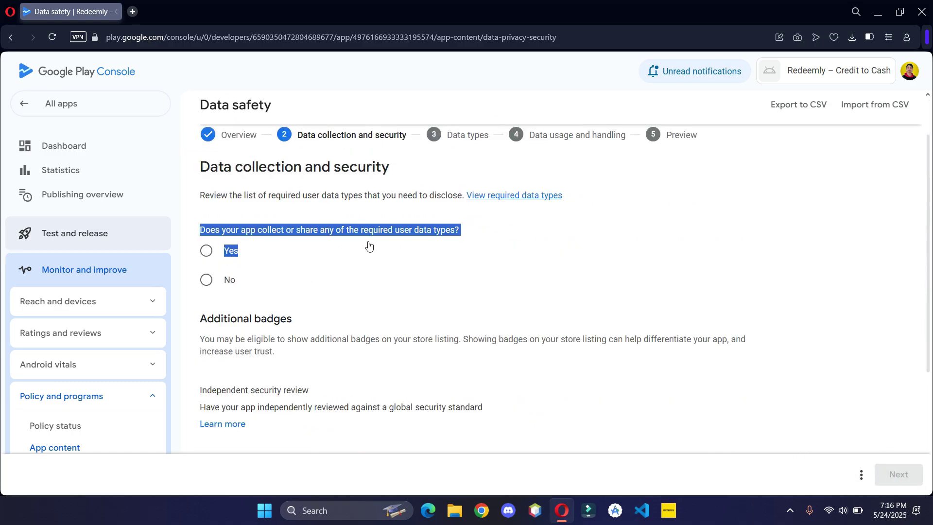
pyautogui.click(384, 272)
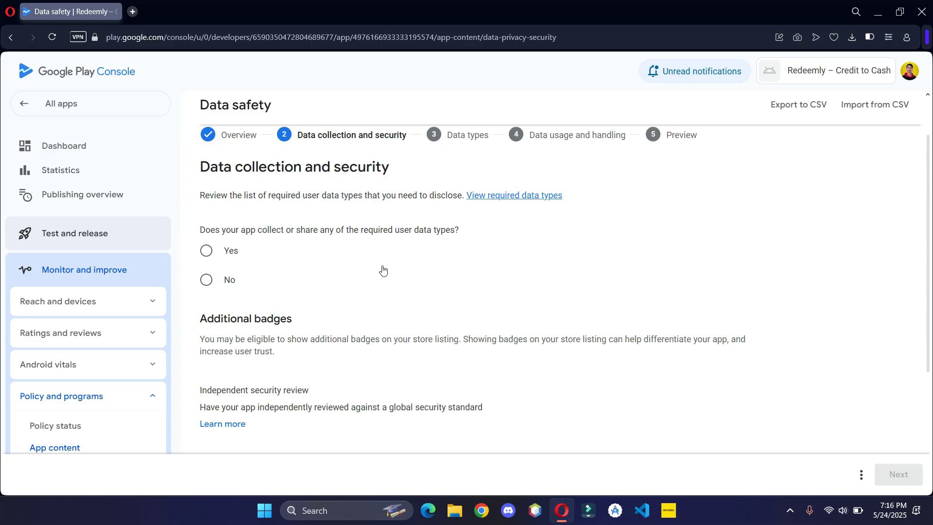
pyautogui.click(206, 279)
pyautogui.scroll(-3, 349, 353)
pyautogui.scroll(3, 308, 304)
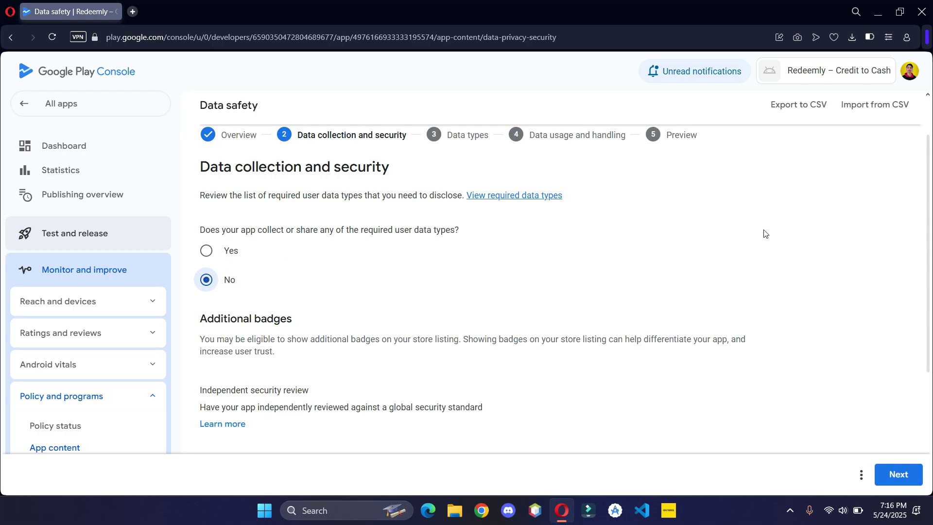
# - Save the Data safety answers from the store listing preview and dismiss the review prompt
pyautogui.click(890, 472)
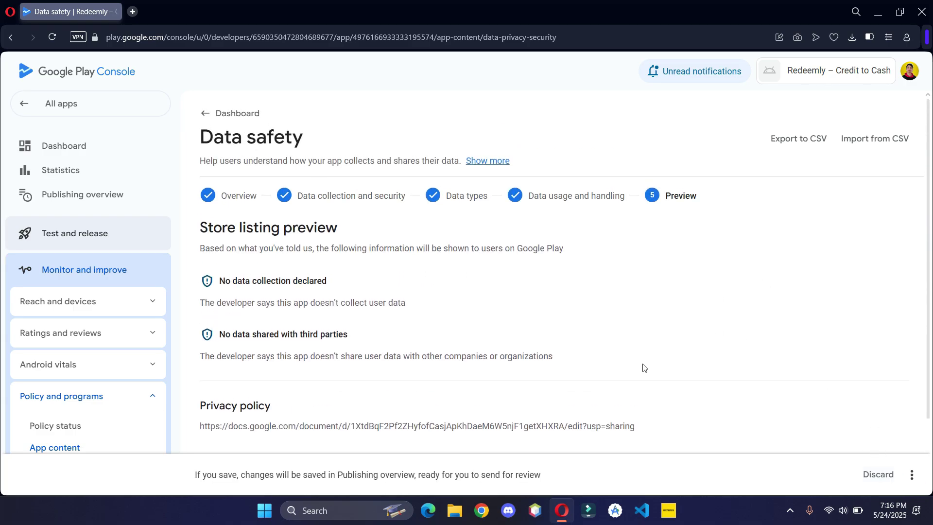
pyautogui.scroll(-2, 652, 367)
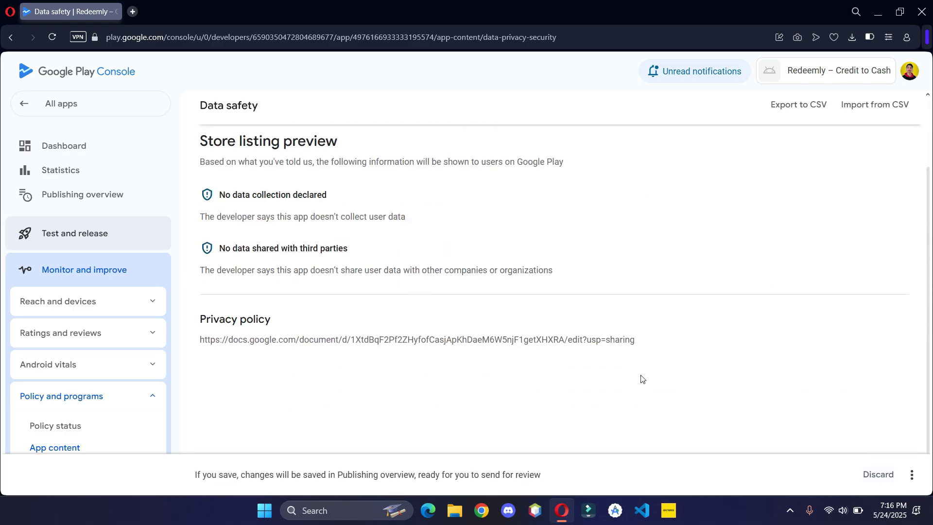
pyautogui.click(911, 474)
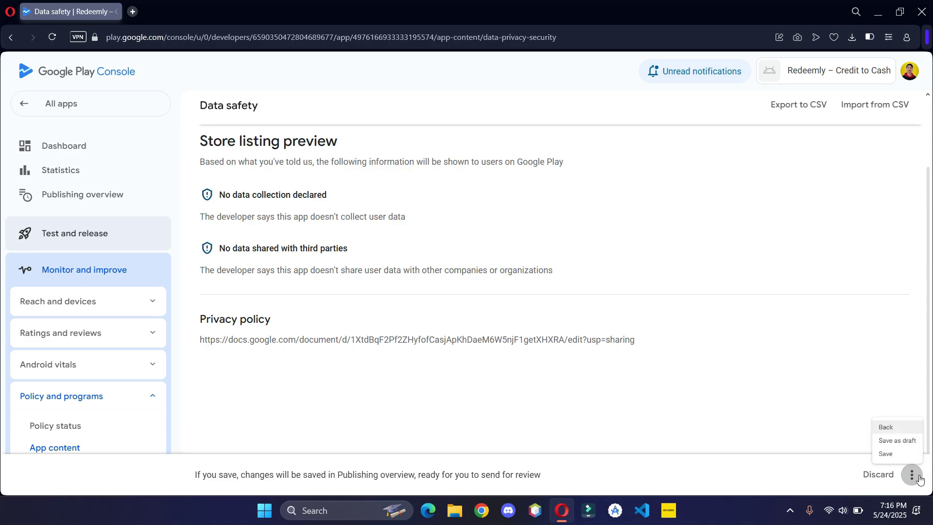
pyautogui.click(878, 446)
pyautogui.click(469, 304)
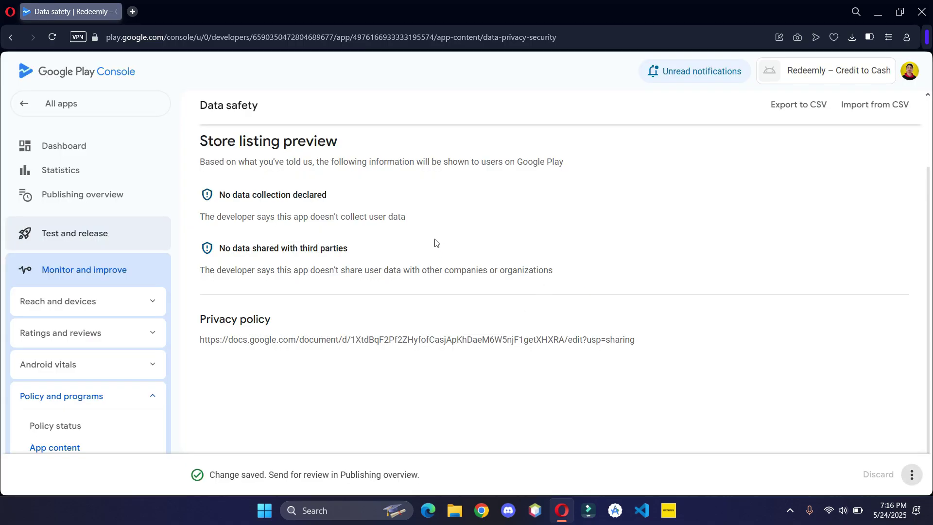
pyautogui.scroll(2, 435, 243)
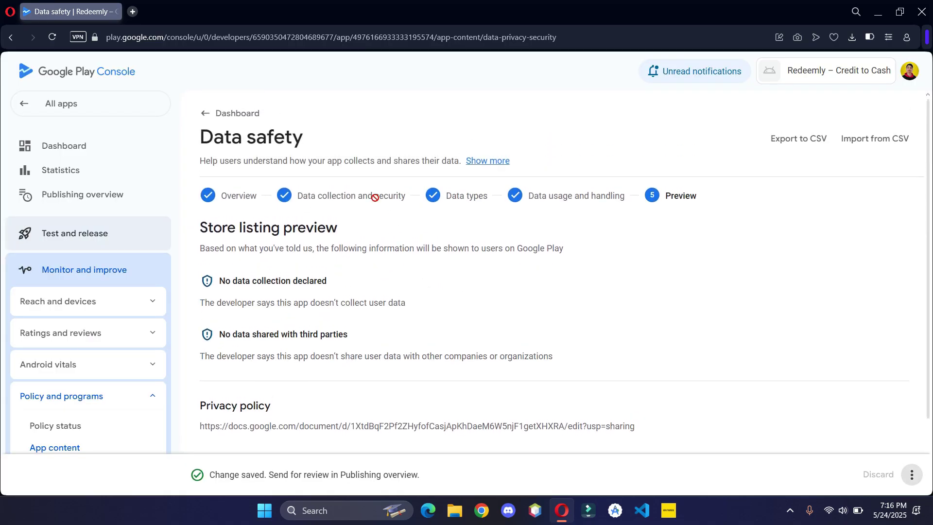
# - Answer No in the Government apps declaration, save it, and go back to the Dashboard
pyautogui.click(225, 114)
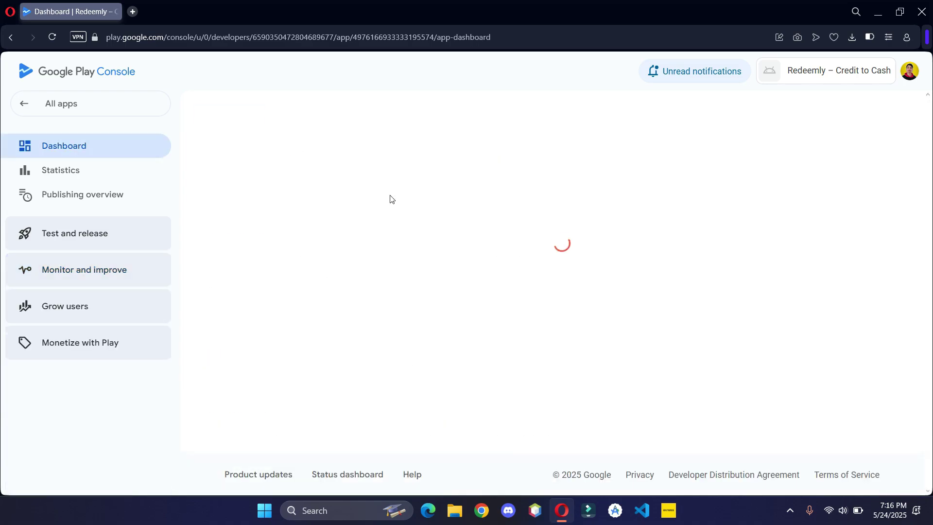
pyautogui.scroll(-3, 485, 321)
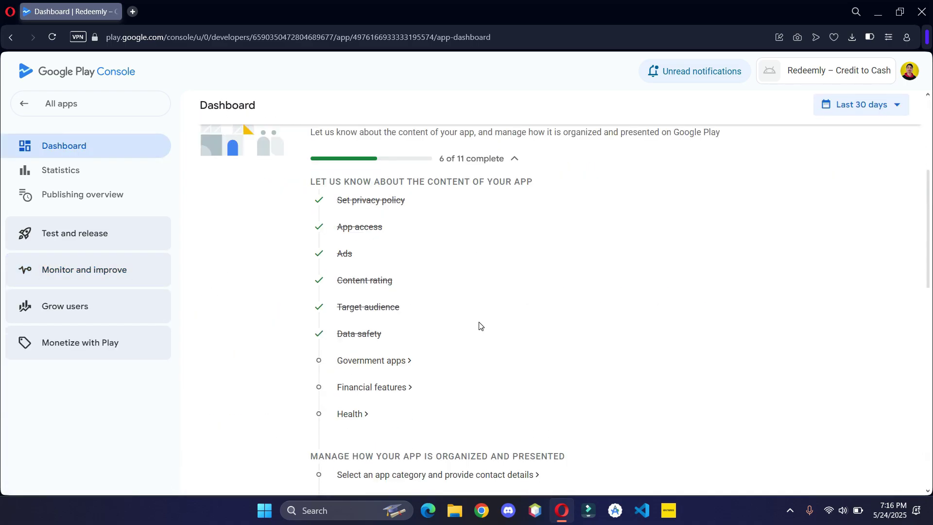
pyautogui.scroll(-1, 478, 327)
pyautogui.click(368, 299)
pyautogui.click(297, 295)
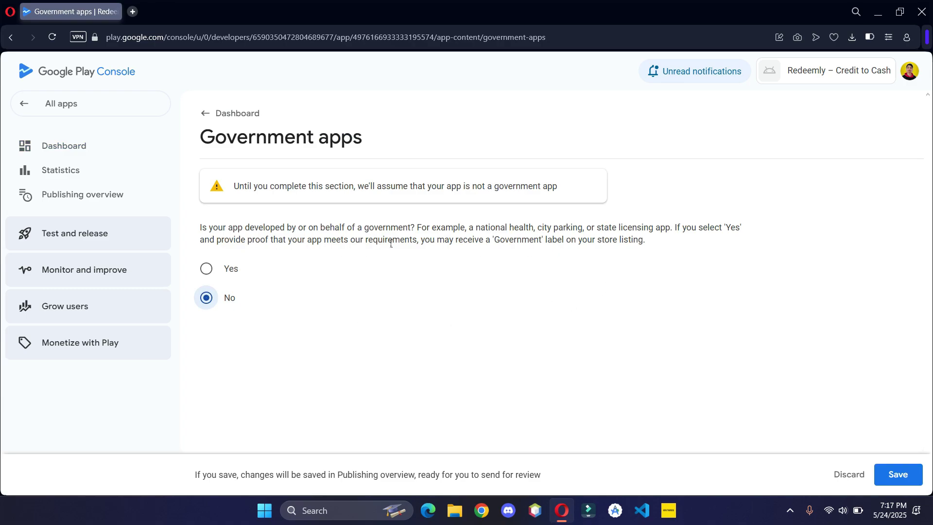
pyautogui.click(897, 474)
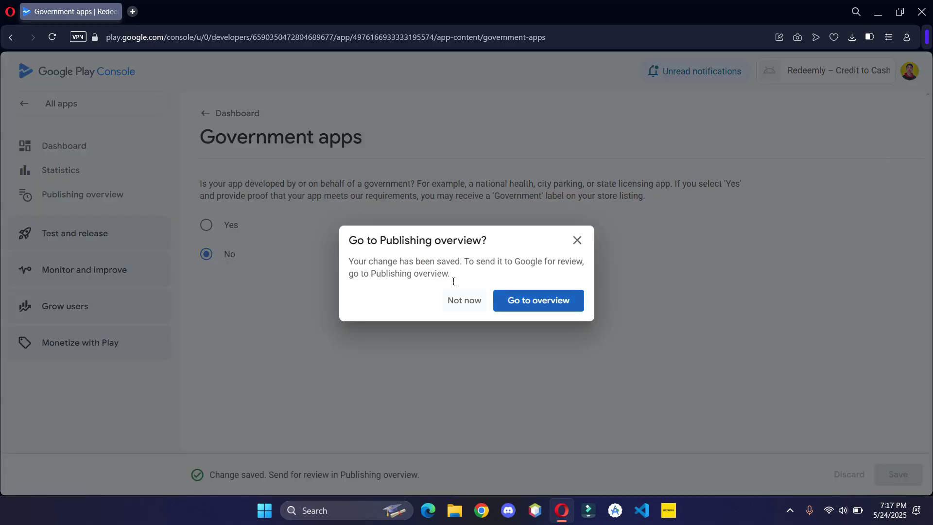
pyautogui.click(484, 299)
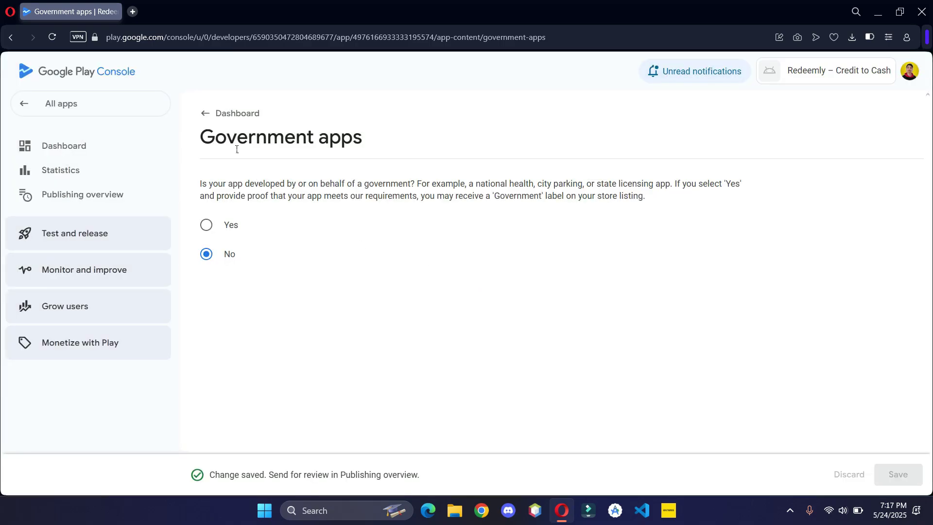
pyautogui.click(218, 114)
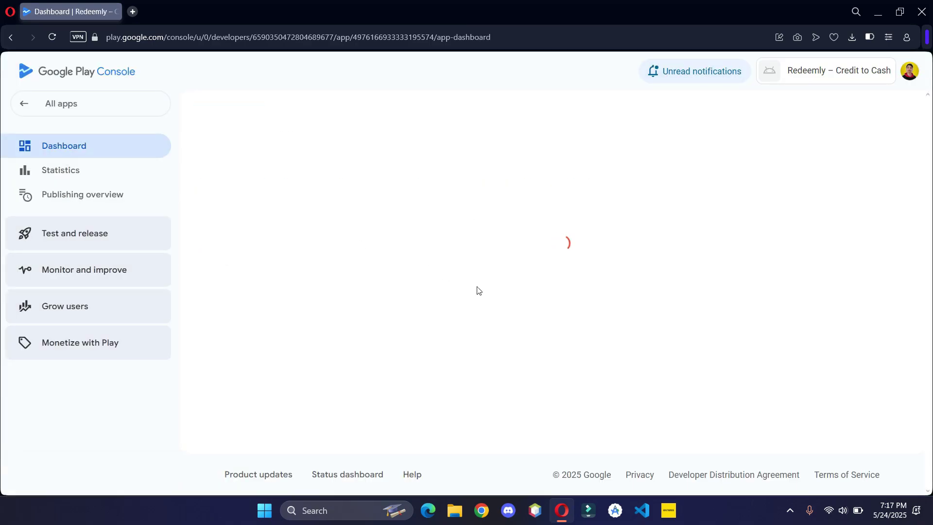
pyautogui.scroll(-3, 494, 274)
pyautogui.scroll(-2, 493, 272)
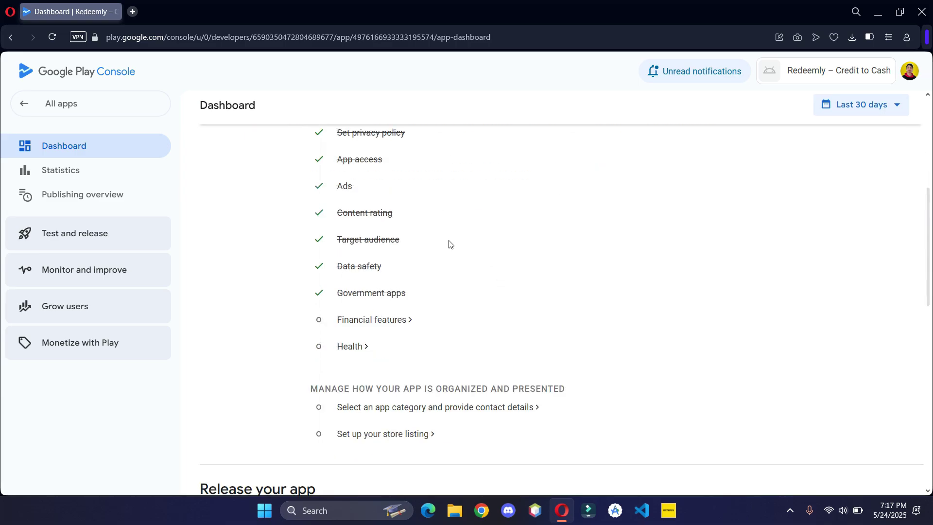
# - Save the Financial features declaration as 'My app doesn't provide any financial features'
pyautogui.click(410, 324)
pyautogui.scroll(-1, 423, 272)
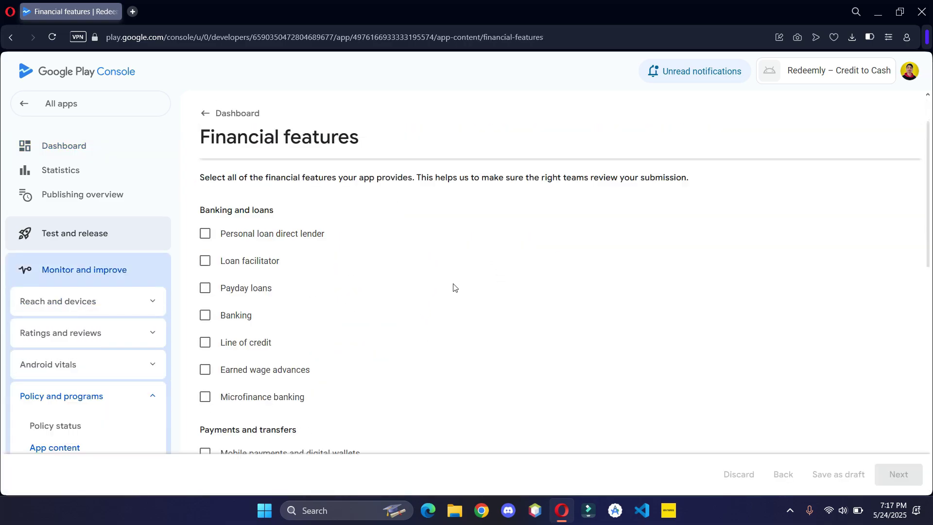
pyautogui.scroll(-1, 452, 288)
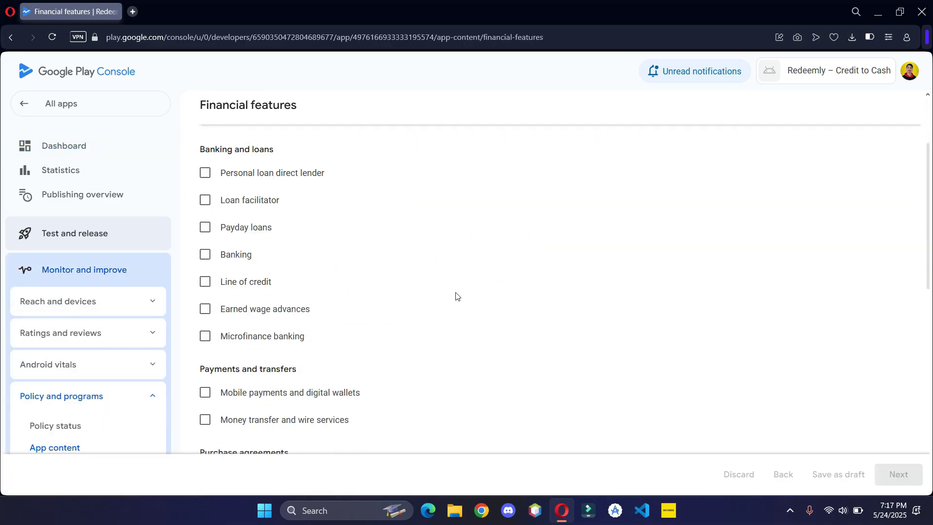
pyautogui.scroll(-2, 422, 274)
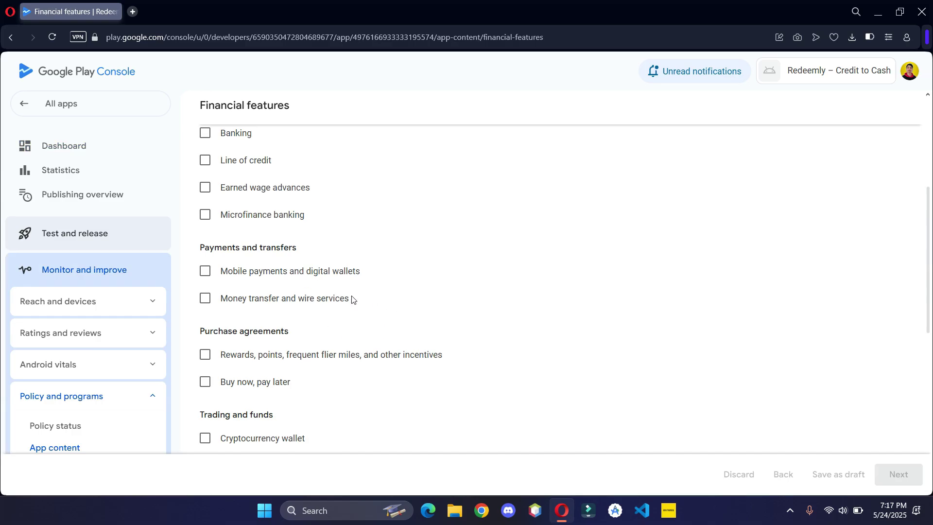
pyautogui.scroll(-1, 377, 331)
pyautogui.scroll(-2, 306, 283)
pyautogui.scroll(-1, 444, 278)
pyautogui.scroll(-3, 444, 278)
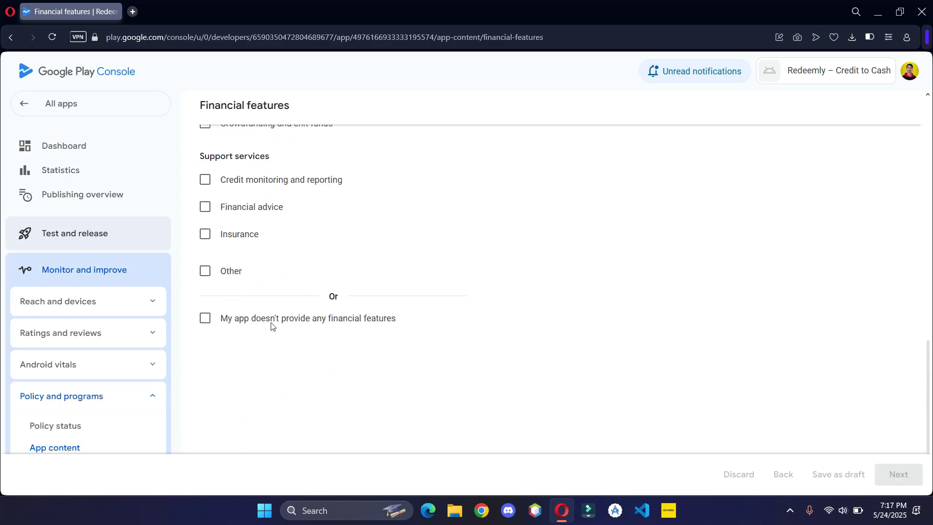
pyautogui.scroll(1, 408, 277)
pyautogui.scroll(4, 416, 286)
pyautogui.scroll(3, 415, 288)
pyautogui.scroll(-5, 415, 292)
pyautogui.scroll(-3, 408, 293)
pyautogui.click(204, 318)
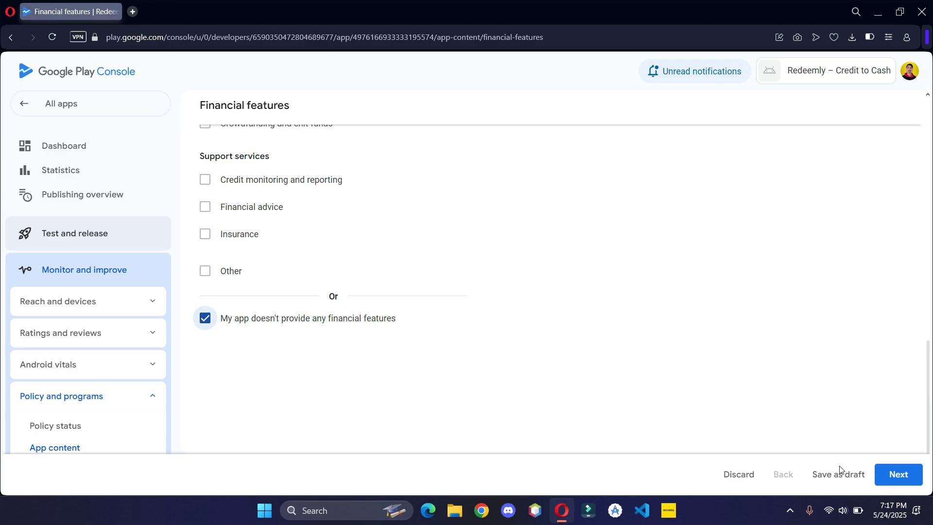
pyautogui.click(890, 480)
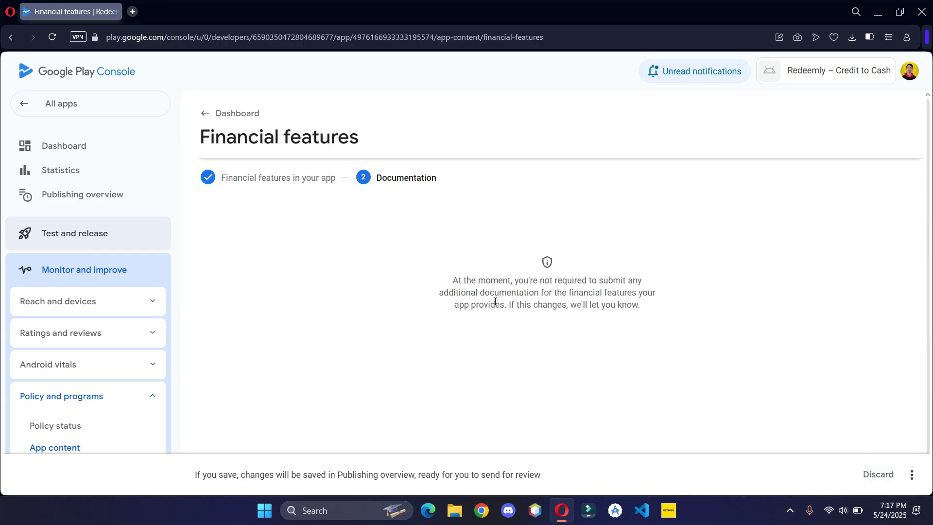
pyautogui.scroll(-1, 604, 329)
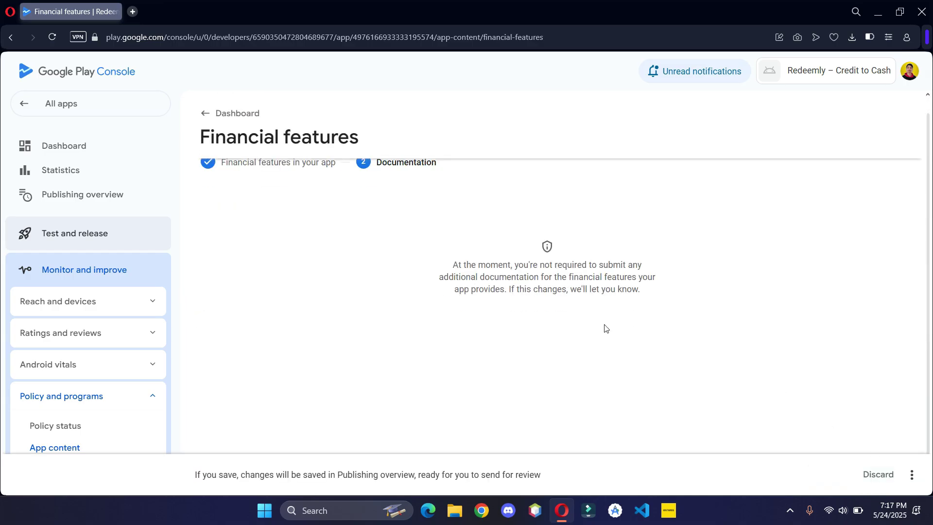
pyautogui.click(911, 475)
pyautogui.click(874, 449)
pyautogui.click(454, 300)
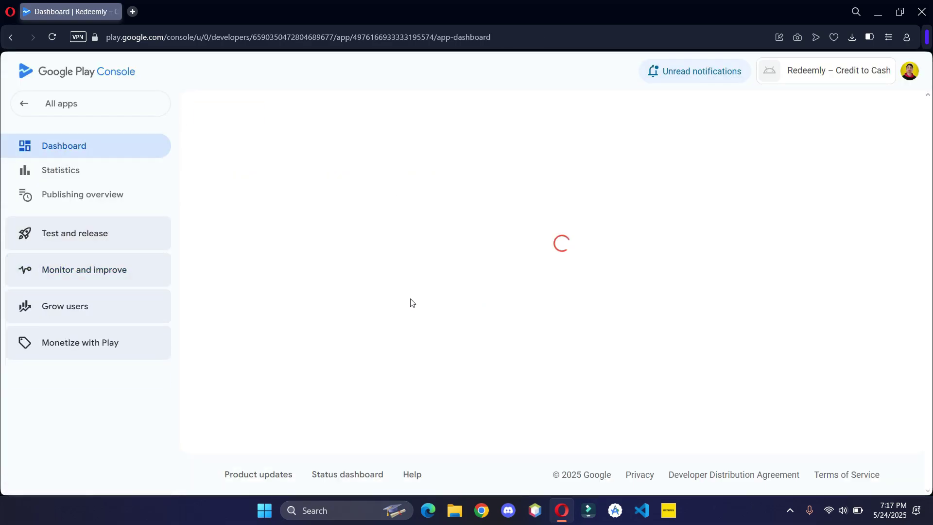
pyautogui.scroll(-4, 440, 292)
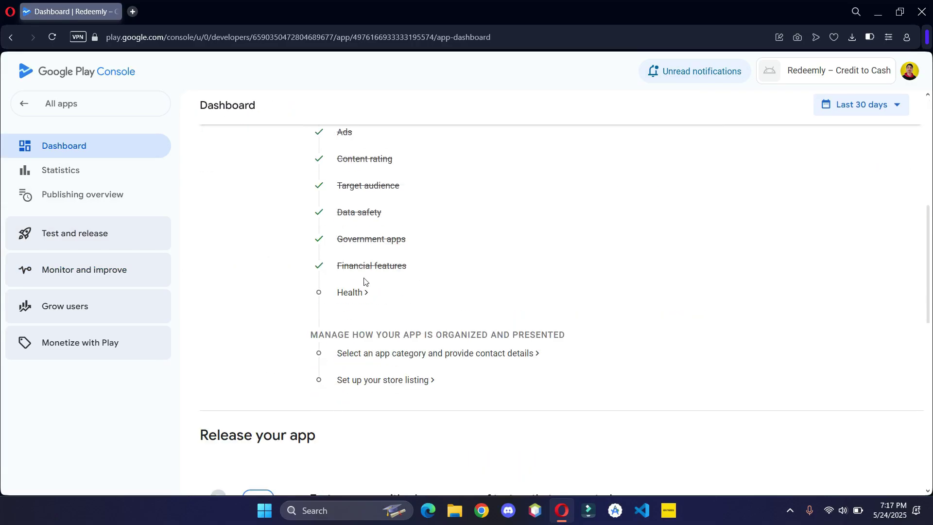
# - Save the Health apps declaration as 'My app does not have any health features'
pyautogui.click(358, 293)
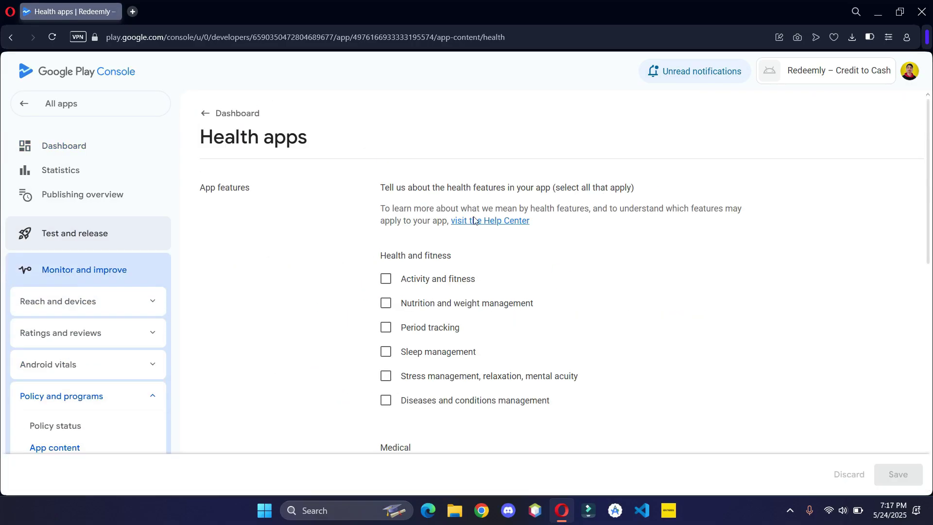
pyautogui.scroll(-5, 385, 285)
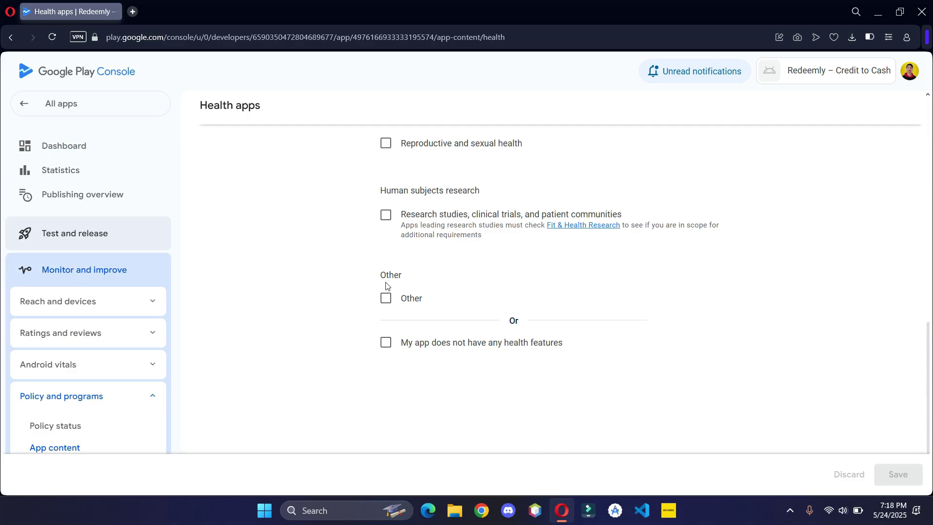
pyautogui.click(386, 342)
pyautogui.click(893, 476)
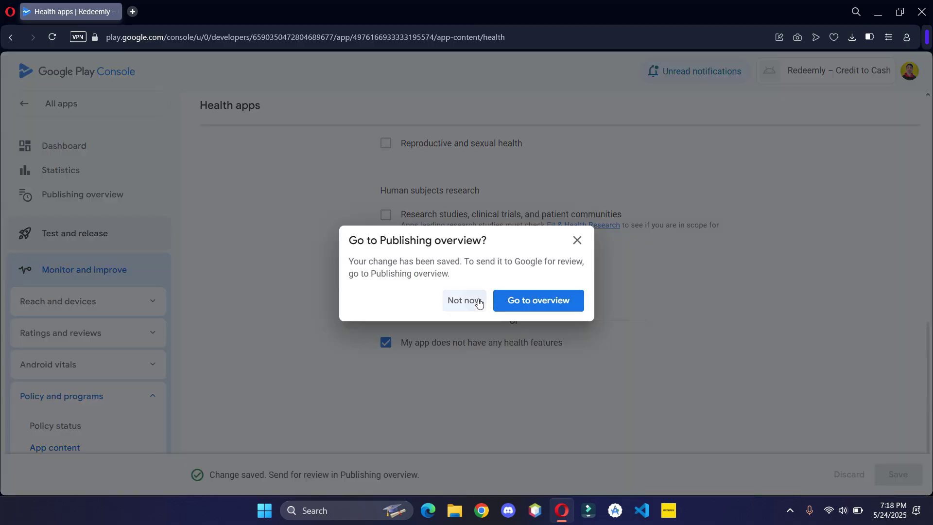
pyautogui.click(477, 301)
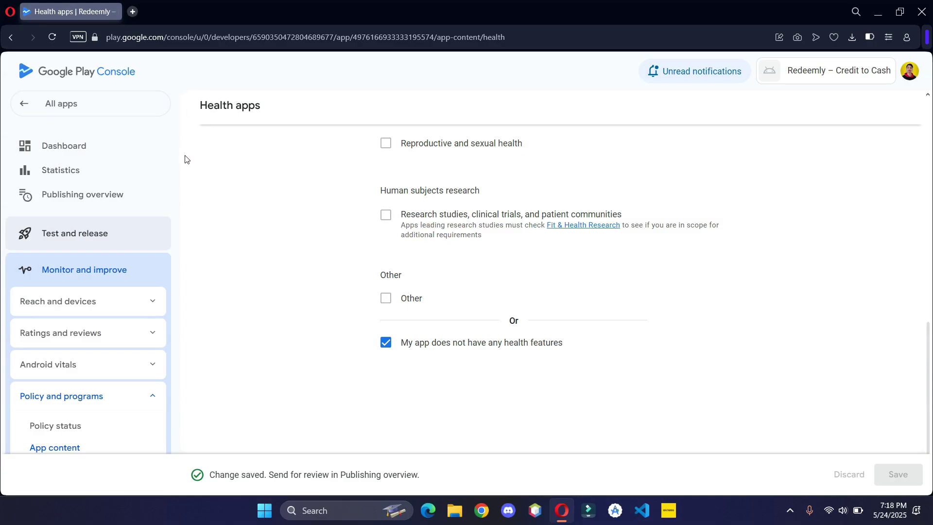
pyautogui.scroll(3, 184, 158)
pyautogui.click(93, 149)
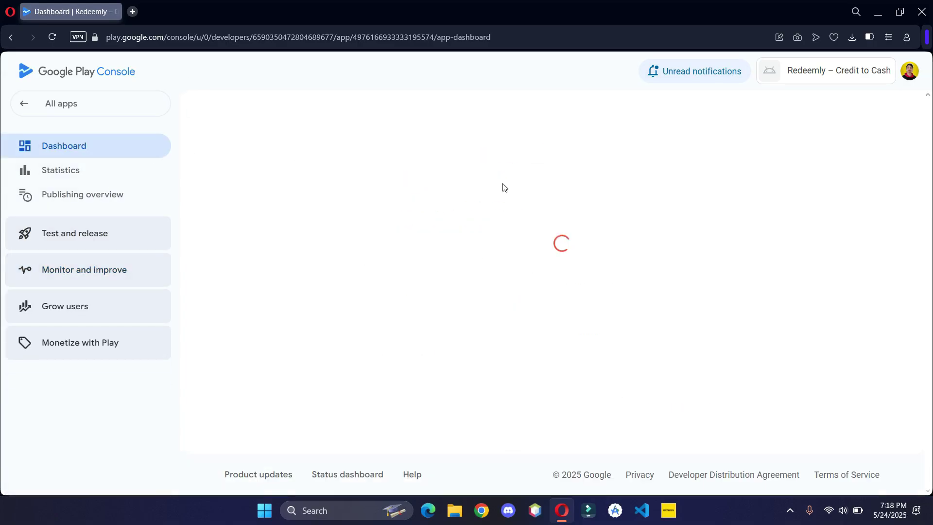
pyautogui.scroll(-3, 474, 240)
pyautogui.scroll(-2, 485, 238)
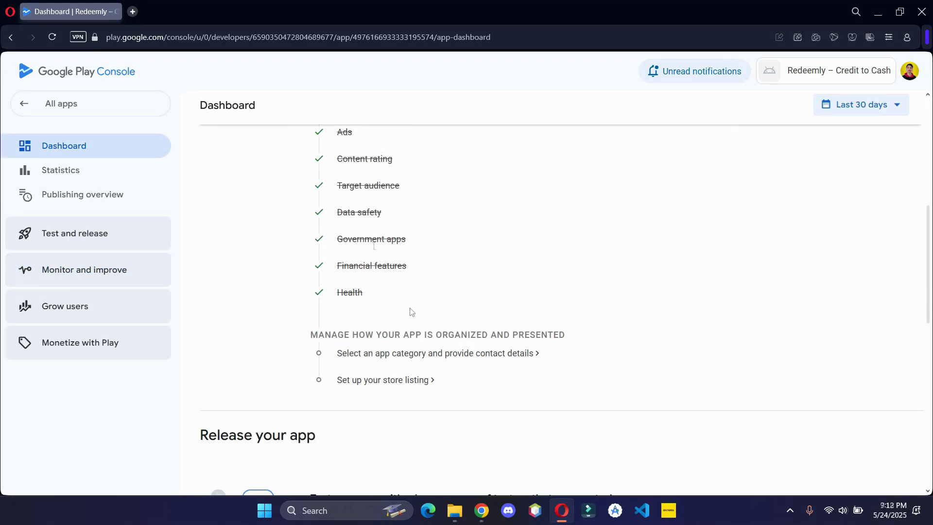
# - Set the app category to Finance and save it
pyautogui.click(390, 355)
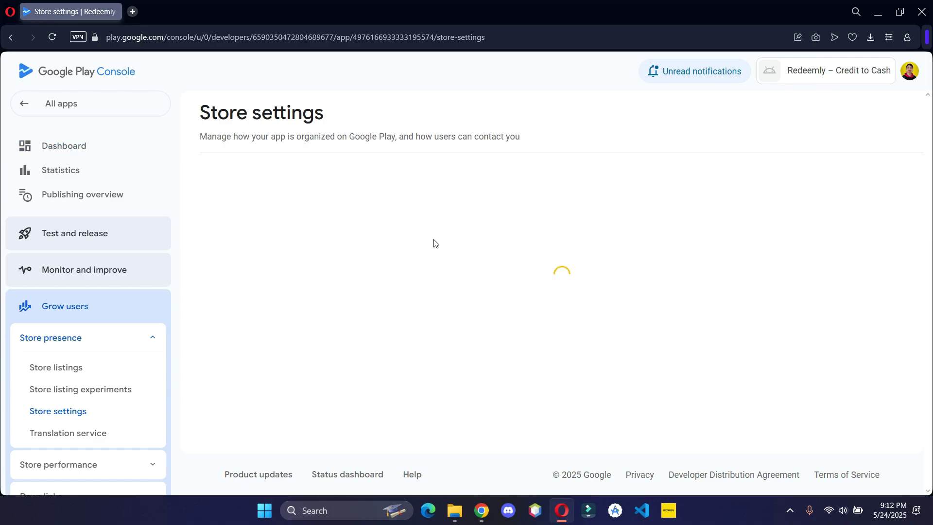
pyautogui.scroll(-2, 483, 252)
pyautogui.scroll(2, 482, 252)
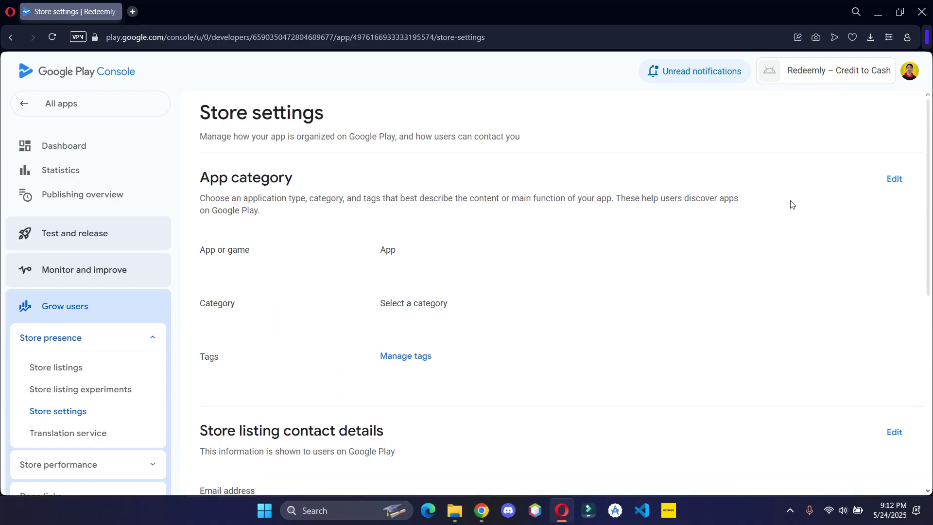
pyautogui.click(893, 179)
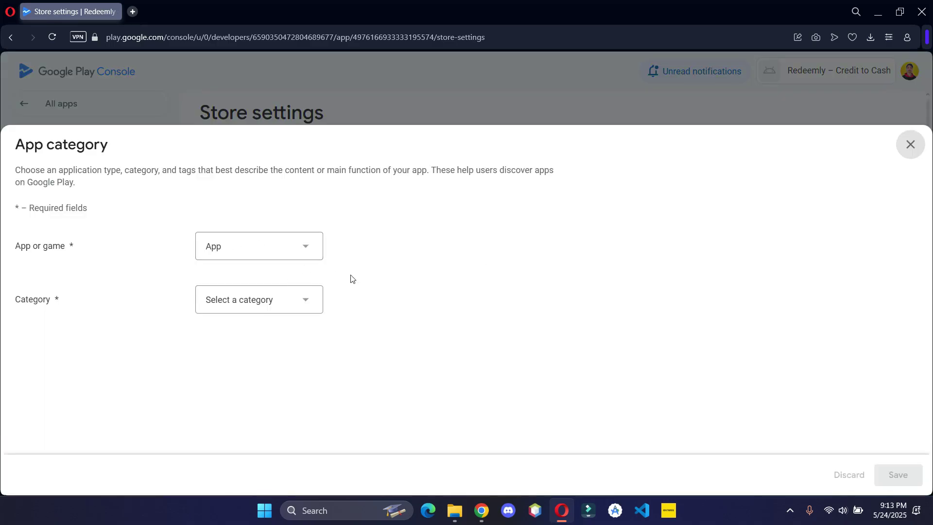
pyautogui.click(289, 306)
pyautogui.scroll(-1, 271, 219)
pyautogui.scroll(-1, 237, 234)
pyautogui.click(233, 241)
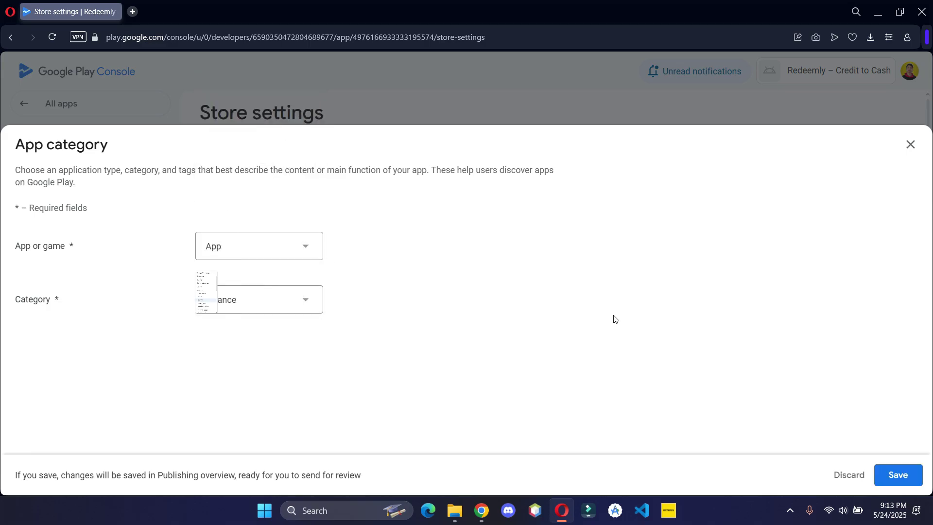
pyautogui.click(907, 475)
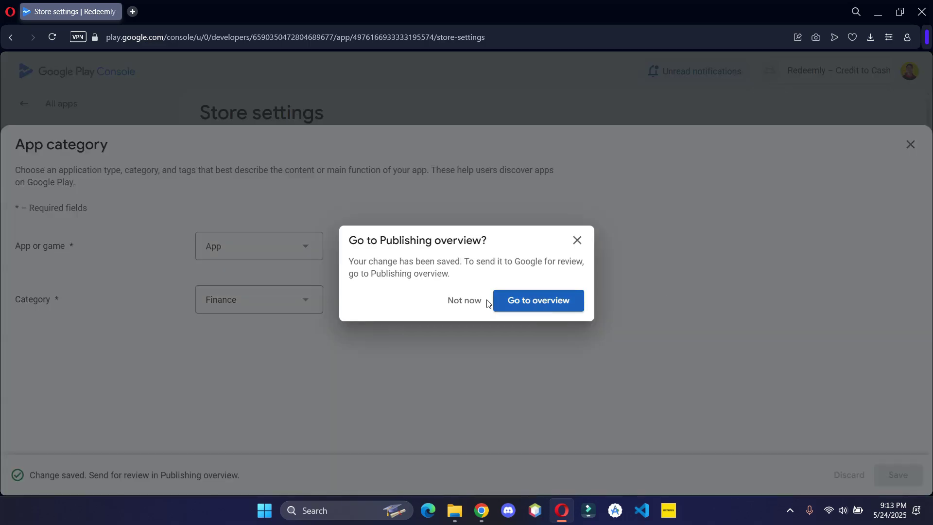
pyautogui.click(487, 301)
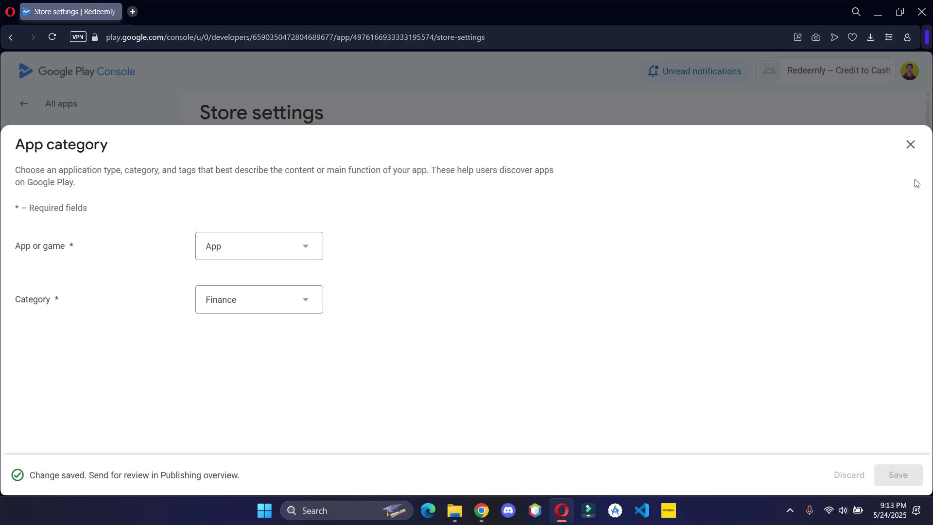
# - Close the category editor and check the tags, leaving them as Finance
pyautogui.click(909, 143)
pyautogui.scroll(-2, 459, 313)
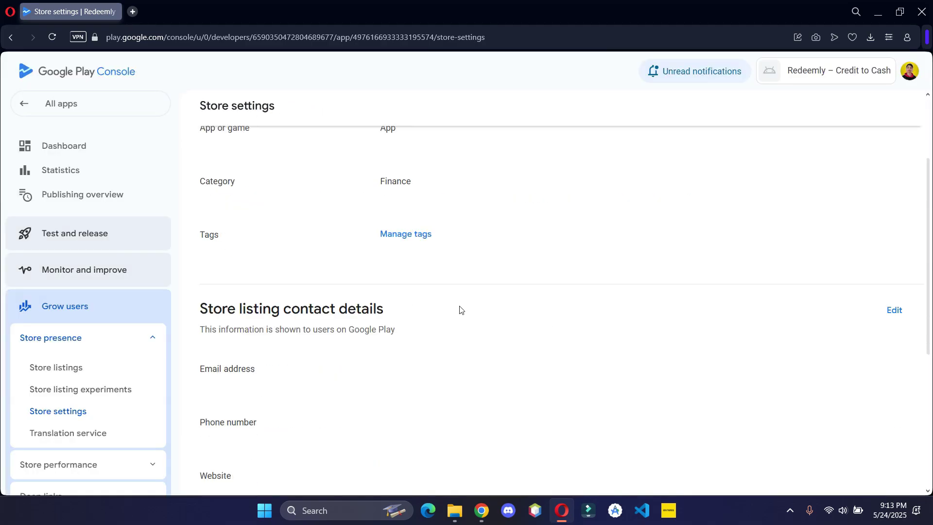
pyautogui.click(401, 231)
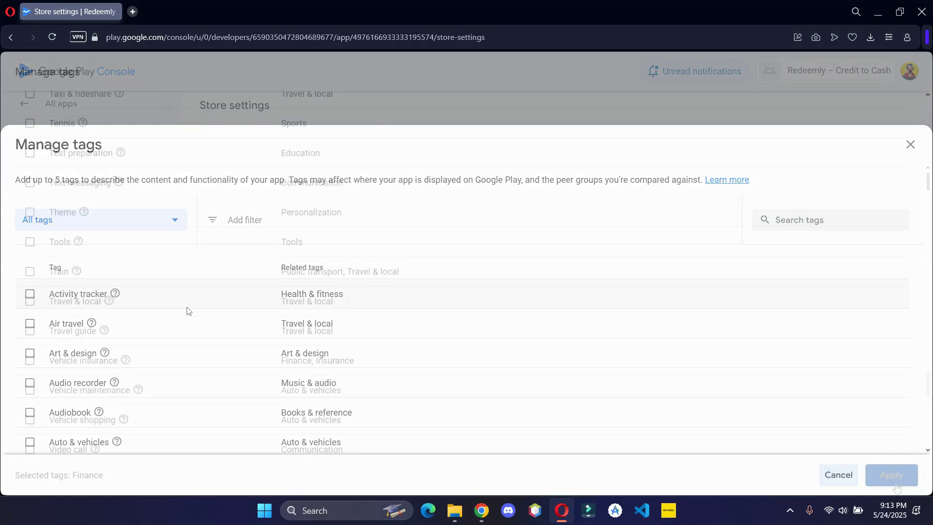
pyautogui.press('Escape')
pyautogui.scroll(-1, 432, 316)
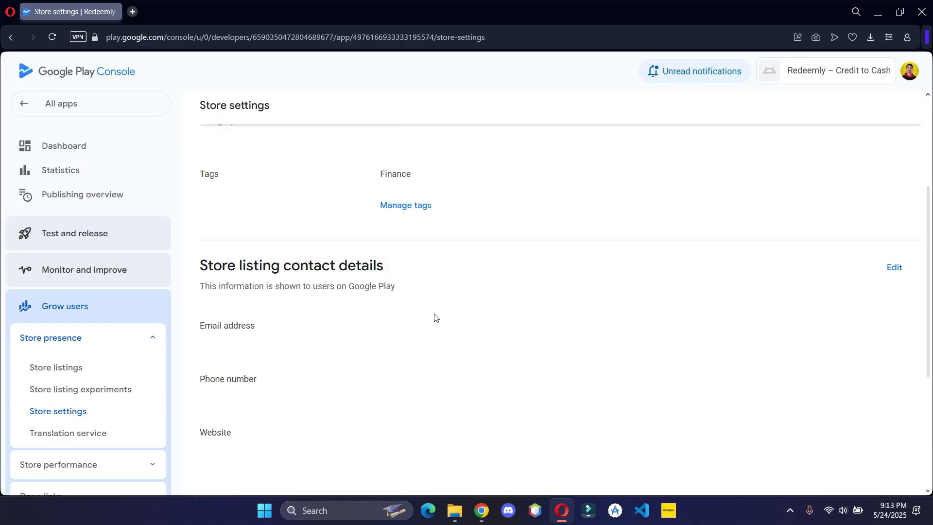
pyautogui.scroll(-2, 368, 312)
pyautogui.scroll(1, 340, 291)
# - Enter a contact email under Store listing contact details and publish it
pyautogui.click(894, 206)
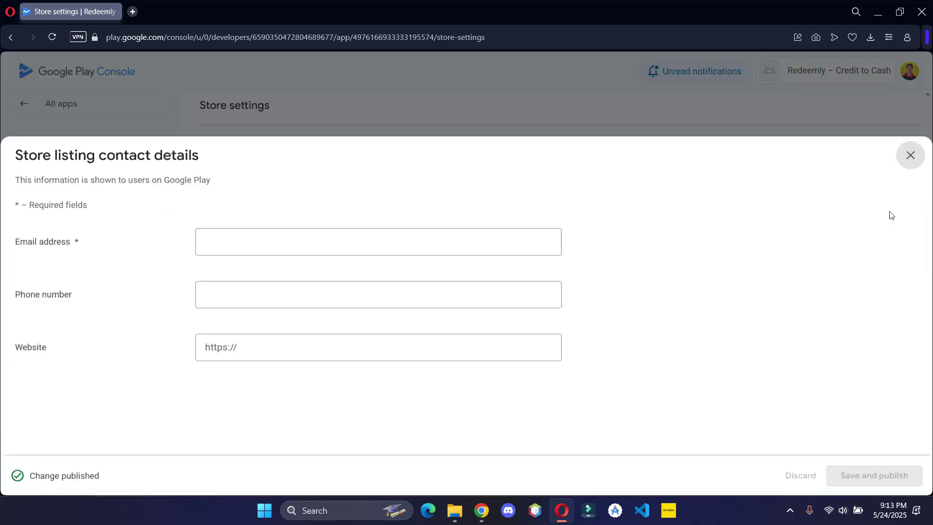
pyautogui.click(253, 246)
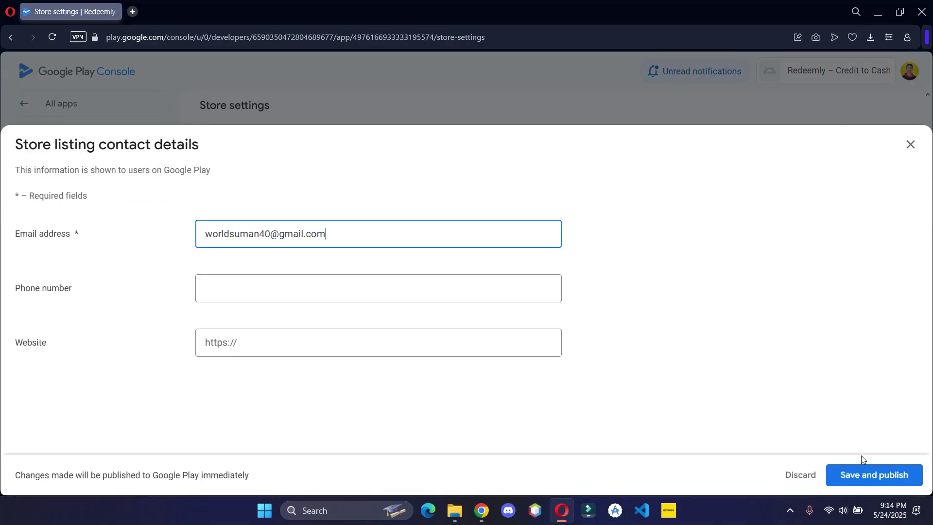
pyautogui.click(882, 474)
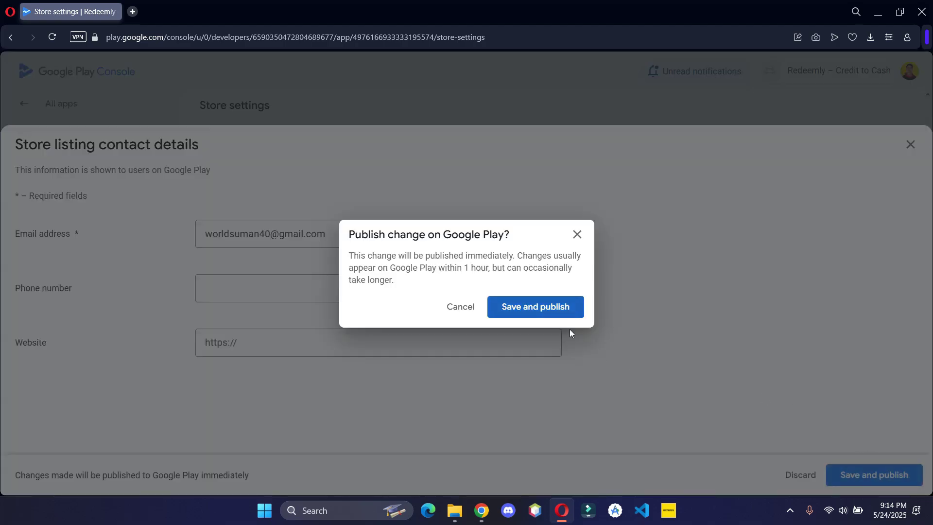
pyautogui.click(558, 309)
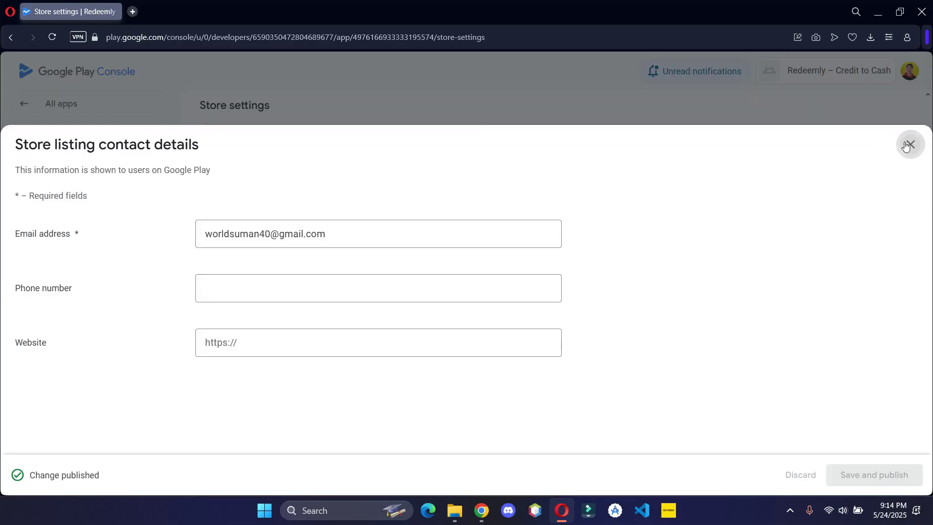
pyautogui.click(907, 145)
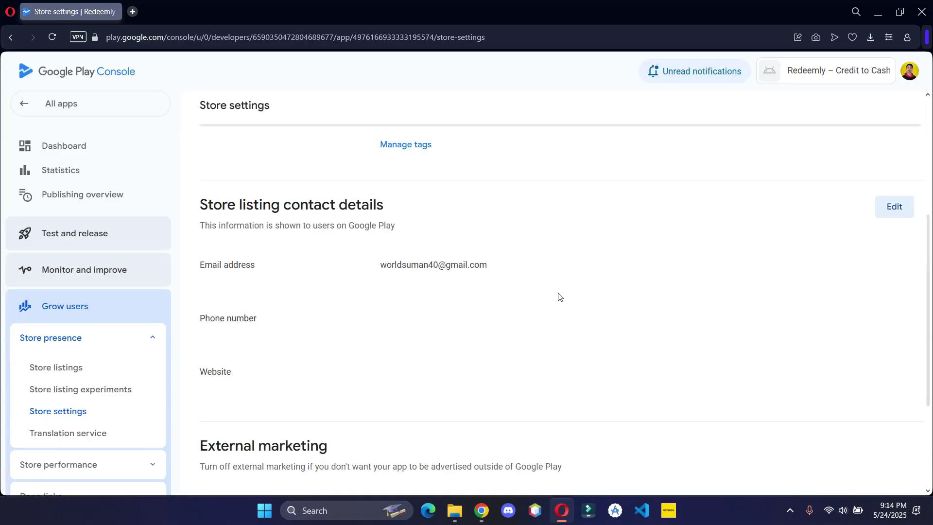
pyautogui.scroll(-3, 561, 263)
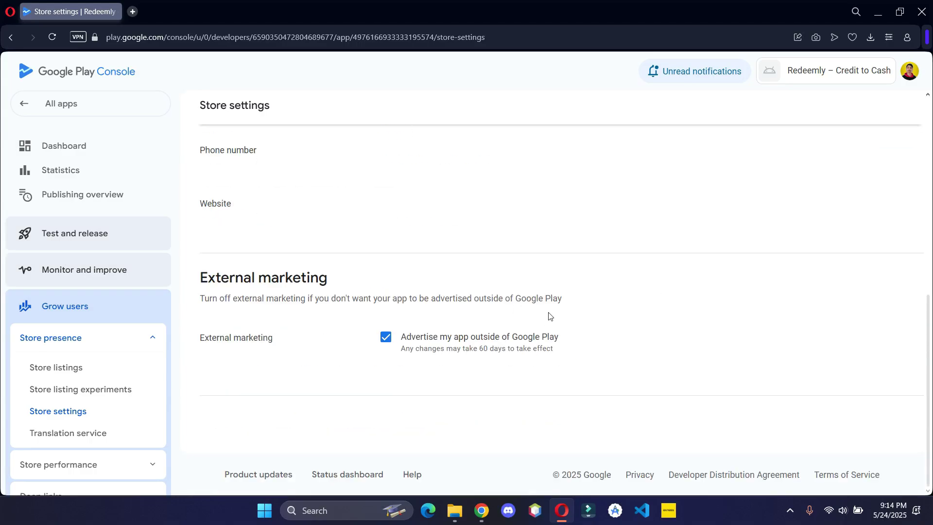
pyautogui.scroll(5, 548, 313)
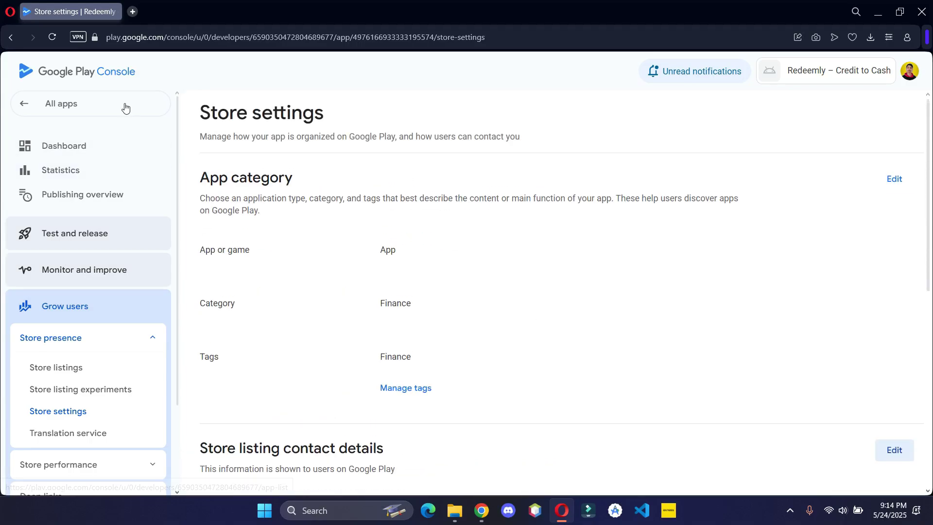
# - Open 'Set up your store listing' from the Dashboard and focus the Short description field
pyautogui.click(93, 154)
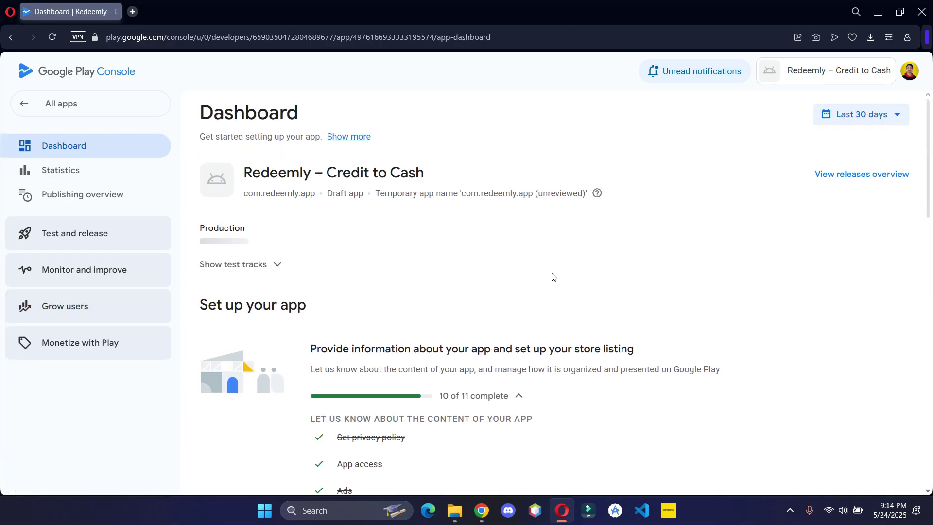
pyautogui.scroll(-3, 554, 275)
pyautogui.scroll(-1, 511, 262)
pyautogui.scroll(-3, 488, 251)
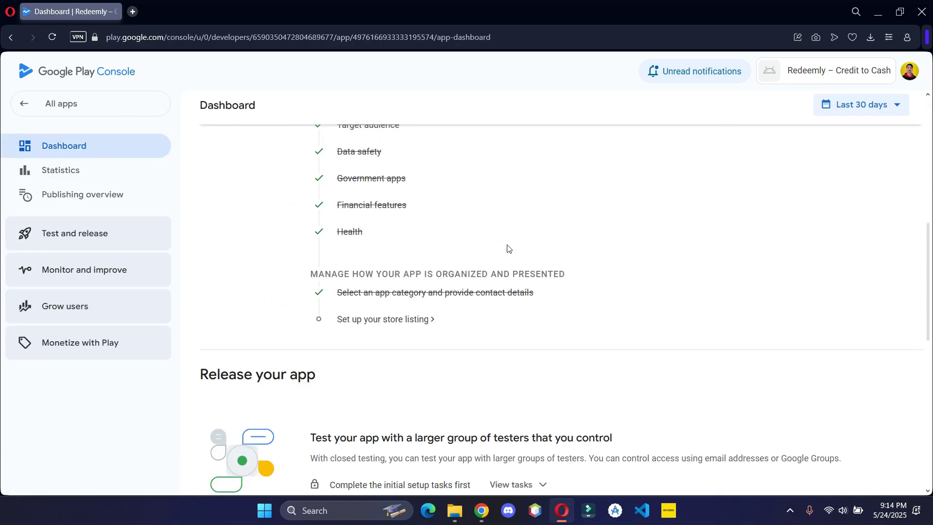
pyautogui.click(405, 319)
pyautogui.scroll(-2, 447, 263)
pyautogui.scroll(-1, 450, 261)
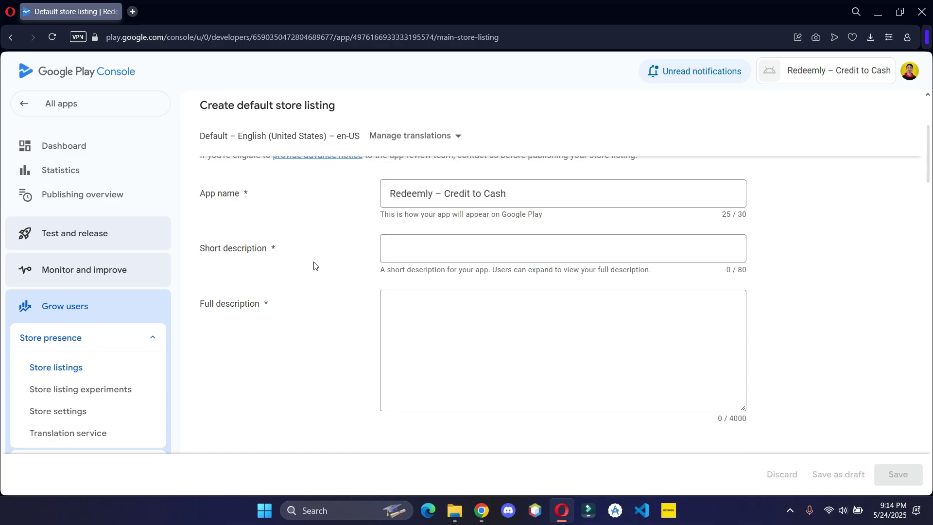
pyautogui.click(416, 255)
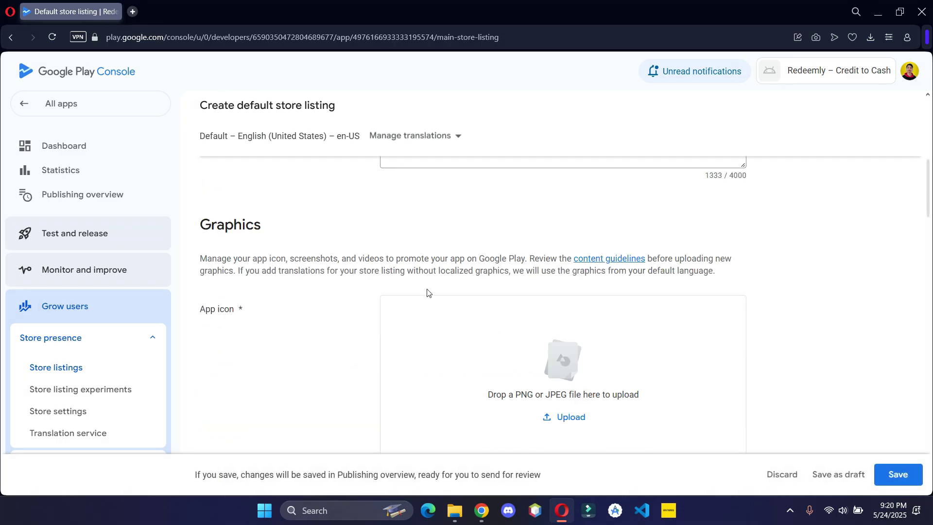
pyautogui.scroll(-2, 427, 293)
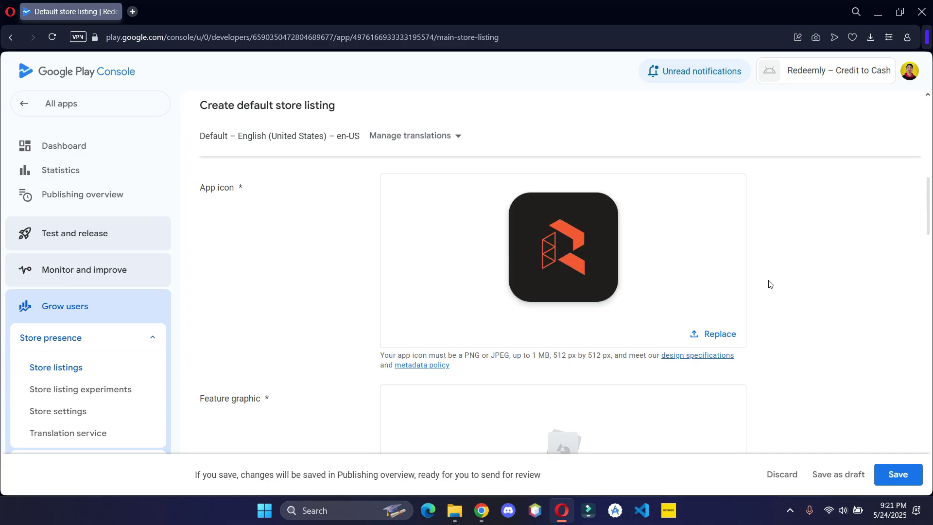
pyautogui.scroll(-3, 777, 280)
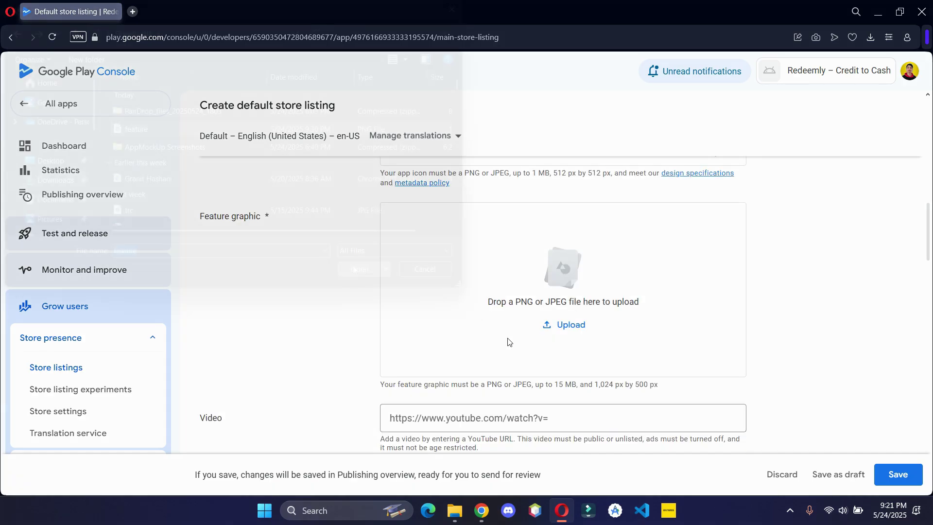
# - Drop the Redeemly feature graphic image onto the Feature graphic area
pyautogui.moveTo(502, 308); pyautogui.dragTo(554, 343)
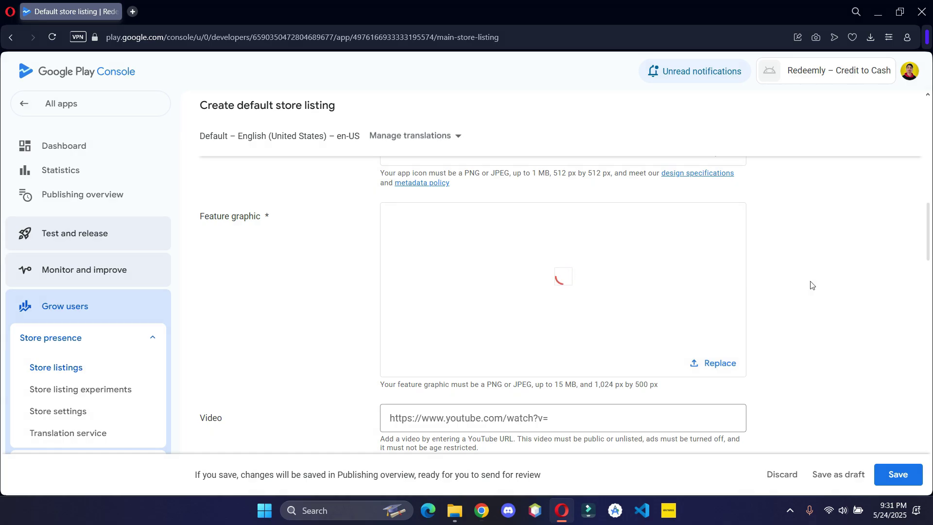
pyautogui.scroll(-1, 805, 262)
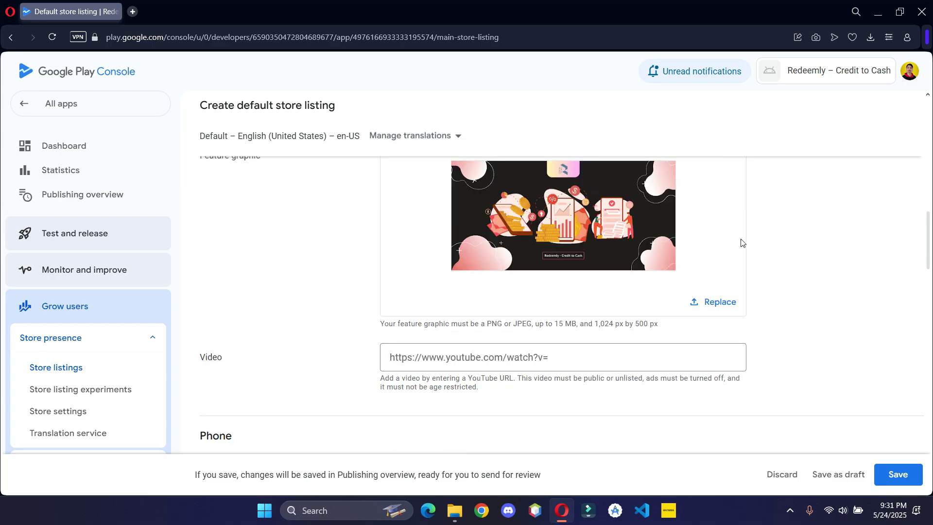
pyautogui.scroll(-2, 676, 230)
pyautogui.scroll(-2, 449, 278)
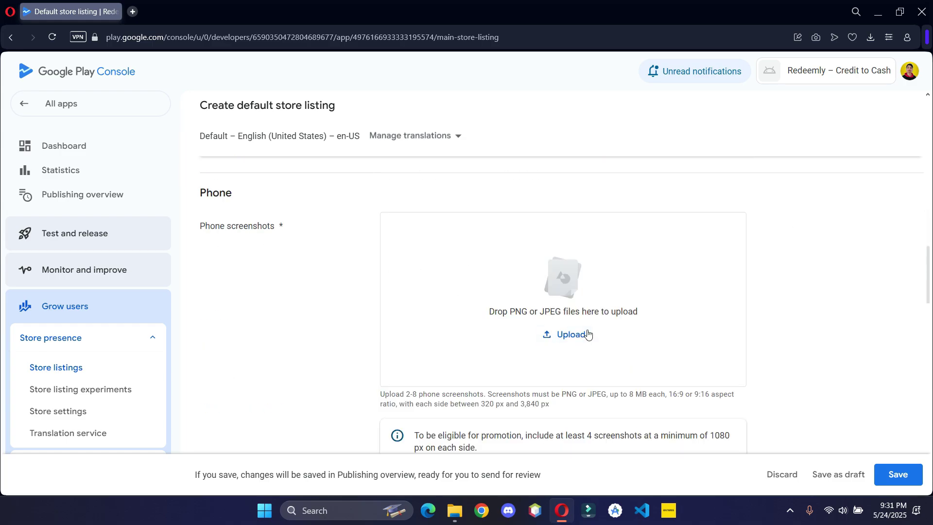
pyautogui.scroll(-1, 589, 333)
# - Upload the first three phone screenshots to the store listing
pyautogui.click(571, 273)
pyautogui.click(150, 114)
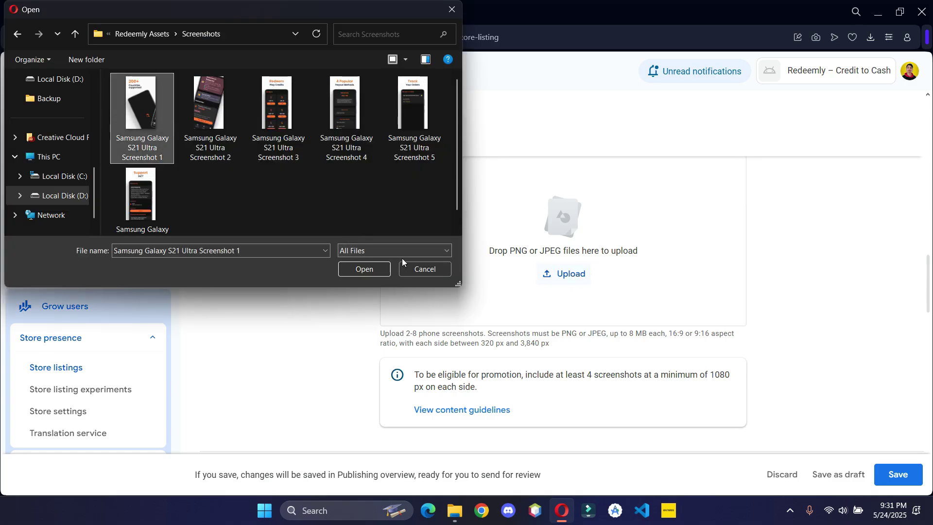
pyautogui.click(364, 269)
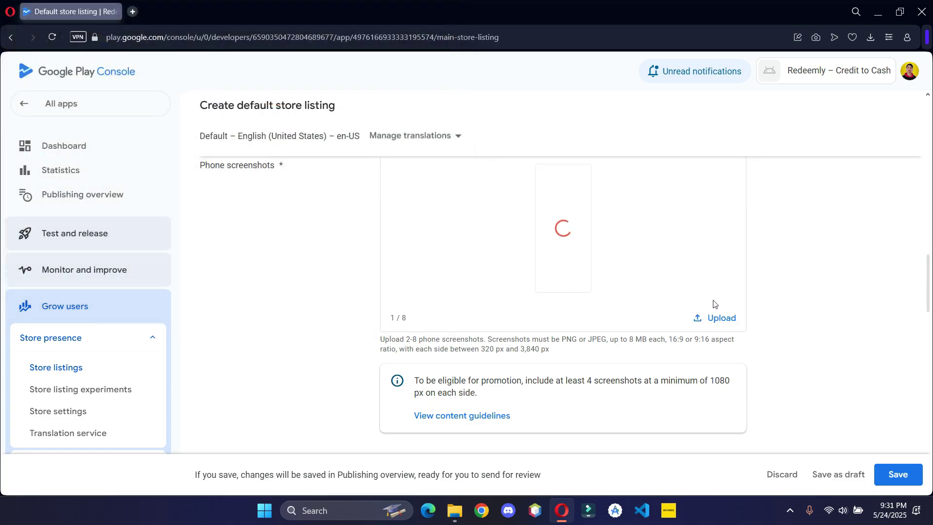
pyautogui.scroll(1, 757, 302)
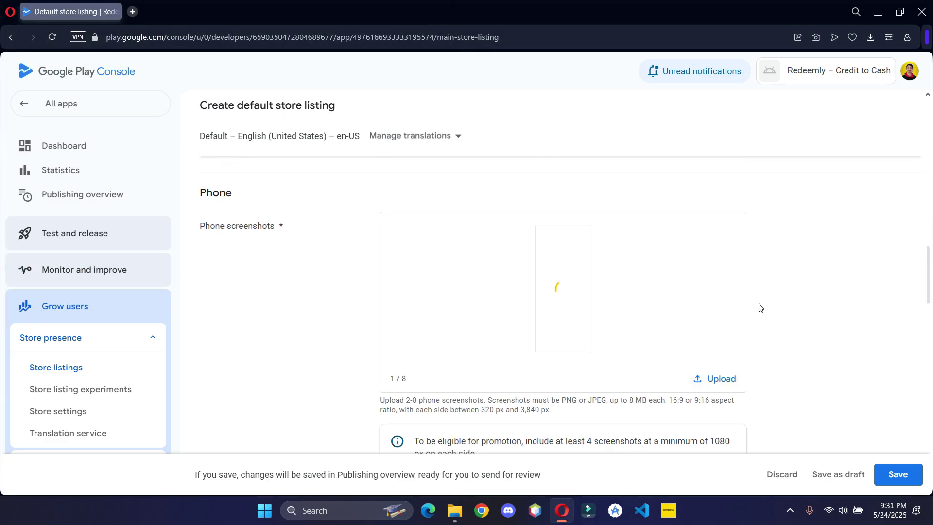
pyautogui.click(726, 380)
pyautogui.click(211, 117)
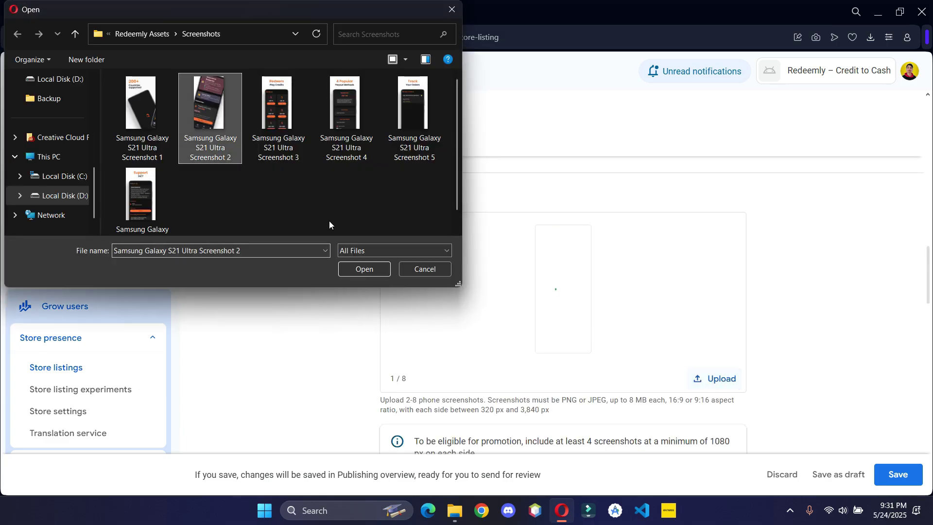
pyautogui.click(358, 270)
pyautogui.click(727, 384)
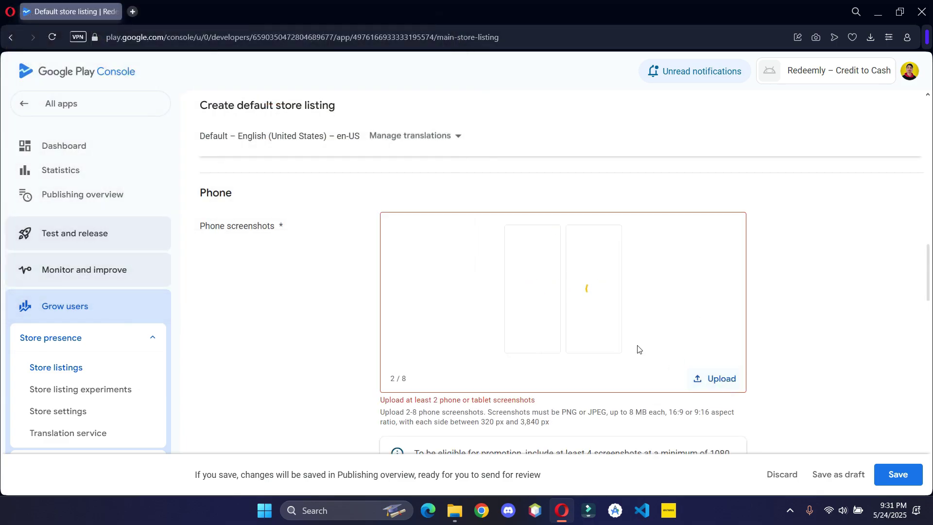
pyautogui.click(278, 117)
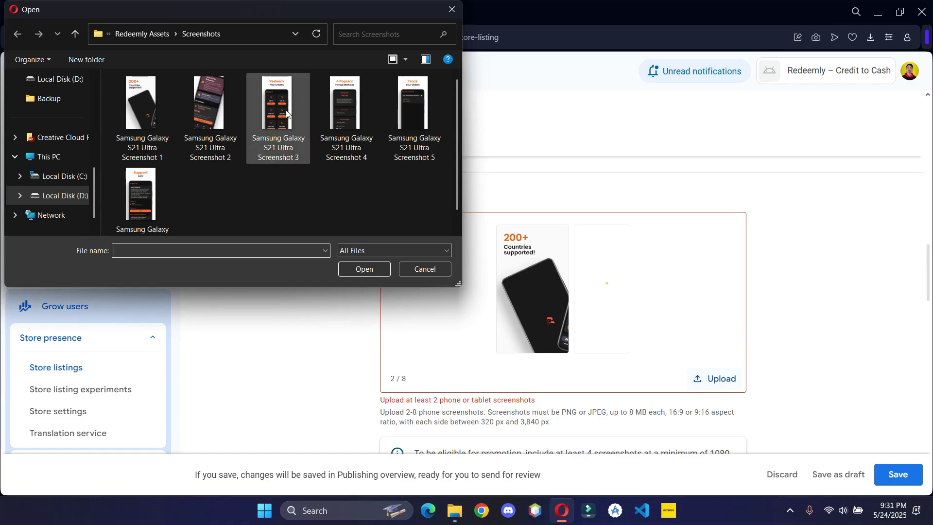
pyautogui.click(358, 265)
# - Upload three more phone screenshots, ending with Samsung Galaxy S21 Ultra Screenshot 6
pyautogui.click(723, 379)
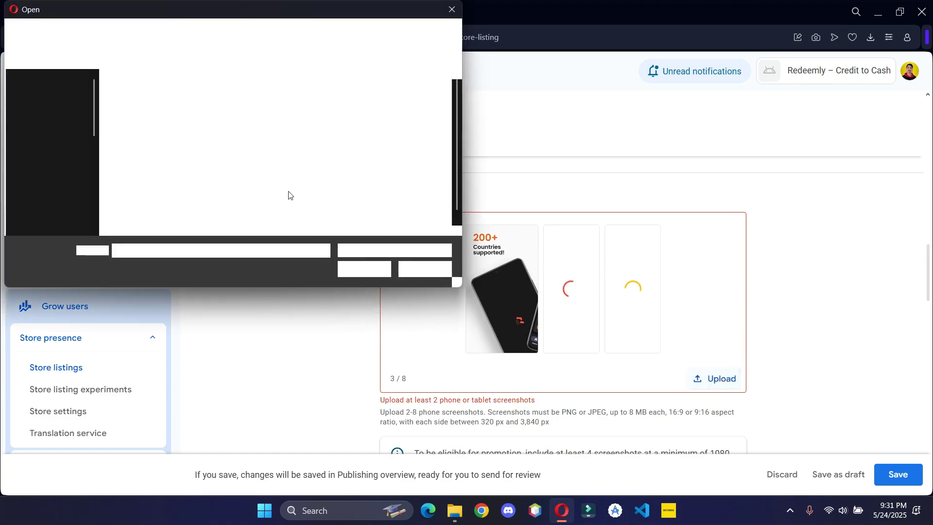
pyautogui.click(345, 117)
pyautogui.click(362, 269)
pyautogui.click(714, 379)
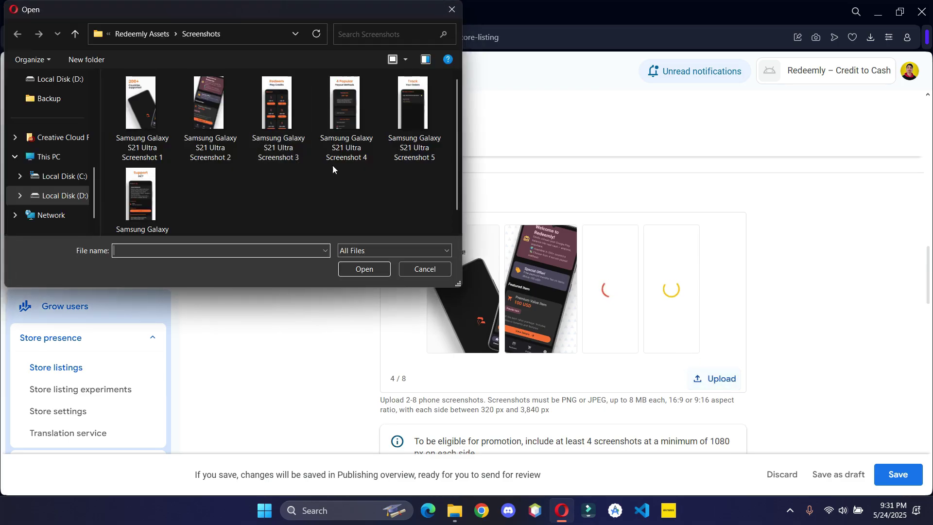
pyautogui.click(414, 117)
pyautogui.click(365, 268)
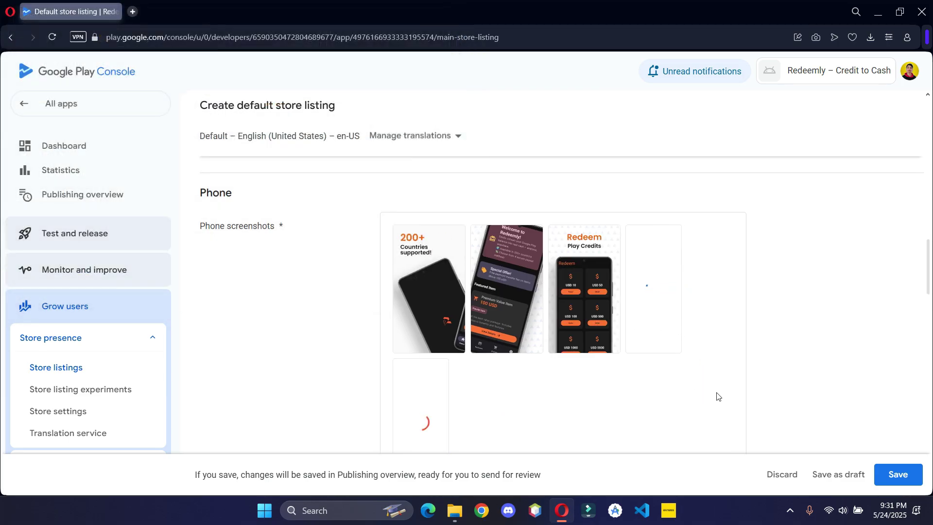
pyautogui.scroll(-1, 660, 357)
pyautogui.scroll(-1, 697, 371)
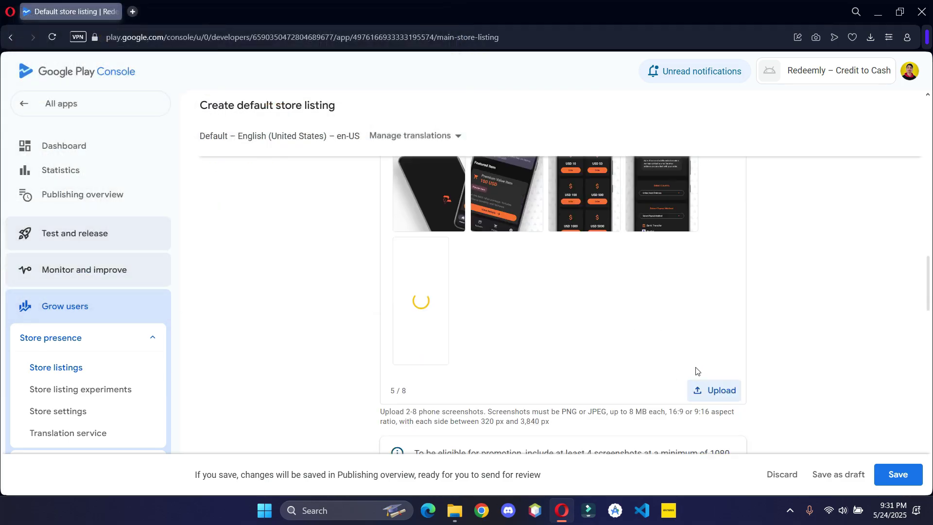
pyautogui.click(701, 388)
pyautogui.click(139, 193)
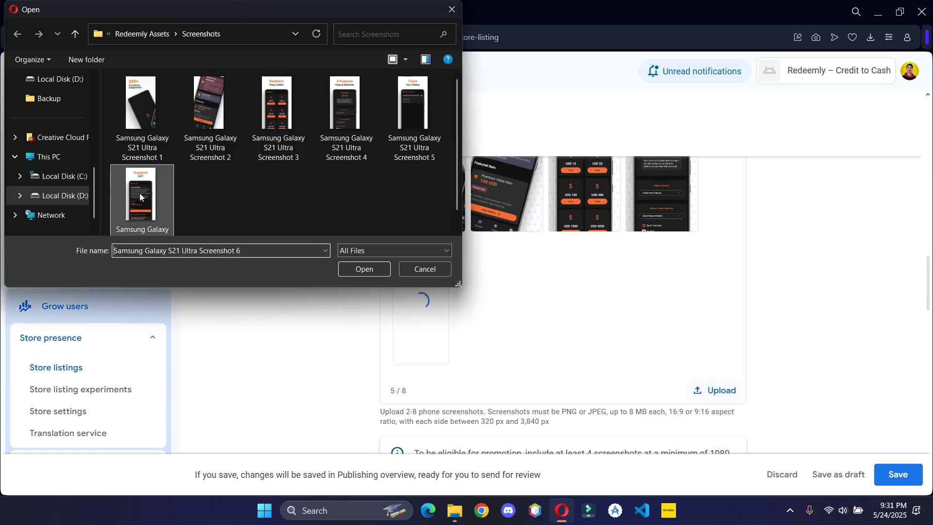
pyautogui.click(364, 268)
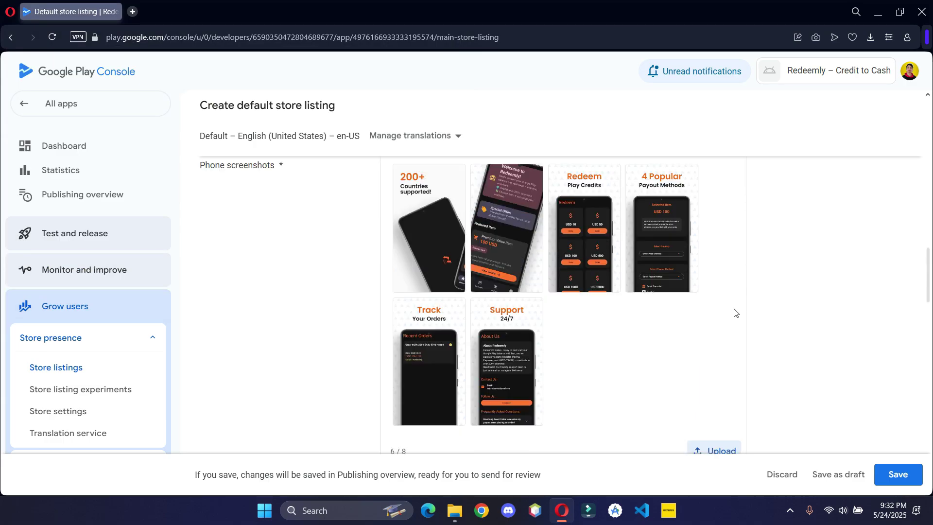
pyautogui.scroll(1, 778, 281)
pyautogui.scroll(-3, 520, 255)
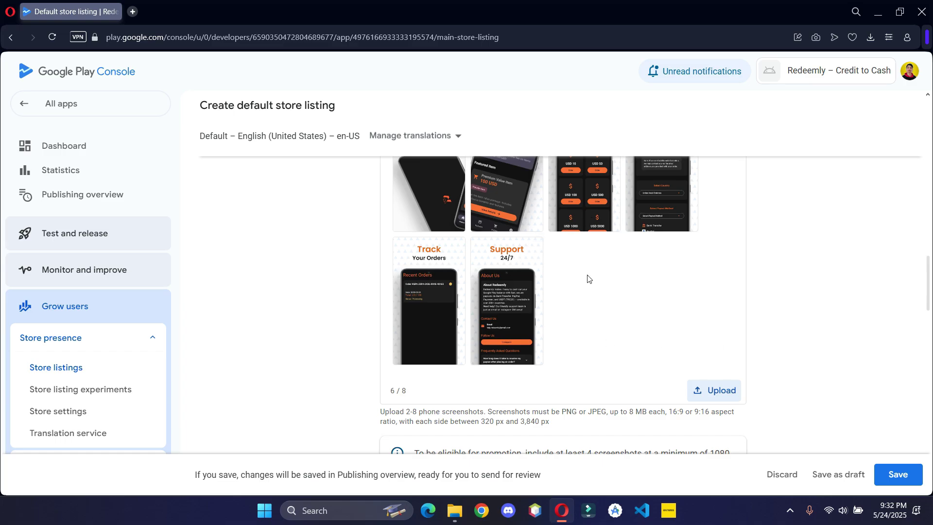
pyautogui.scroll(-3, 683, 290)
pyautogui.scroll(-1, 691, 251)
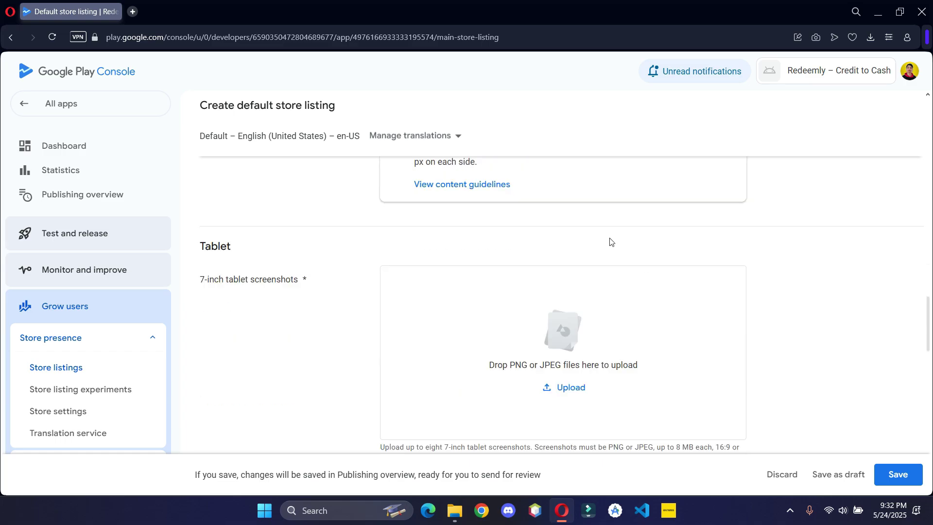
pyautogui.scroll(-2, 610, 240)
pyautogui.scroll(-2, 498, 272)
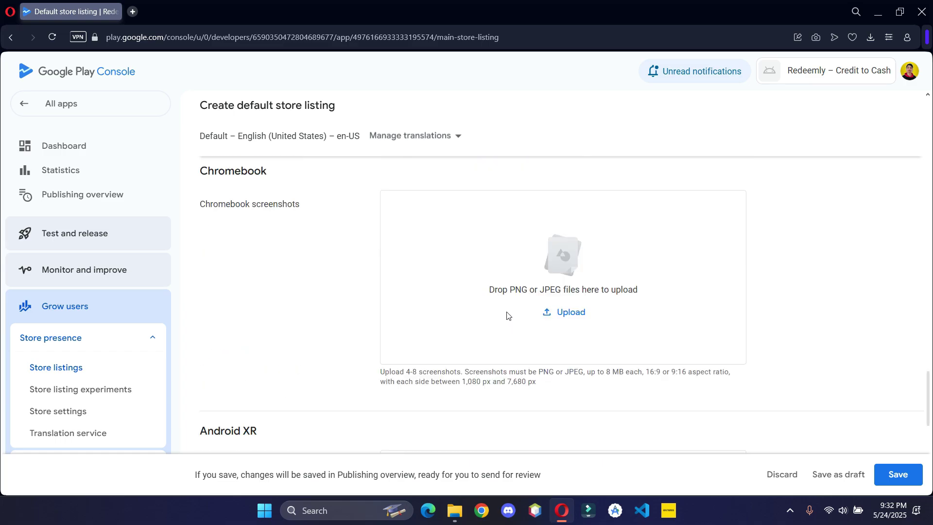
pyautogui.scroll(-3, 470, 277)
pyautogui.scroll(2, 468, 283)
pyautogui.scroll(-3, 510, 273)
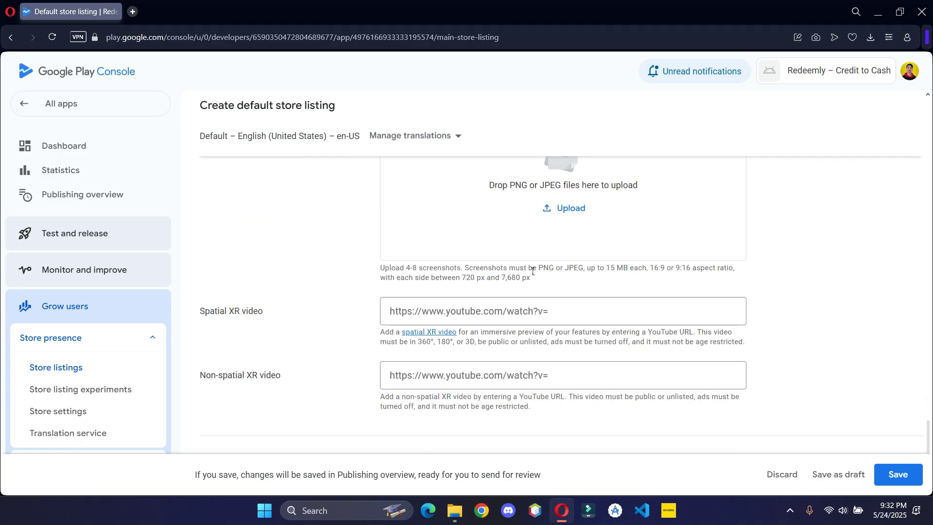
pyautogui.scroll(-1, 355, 285)
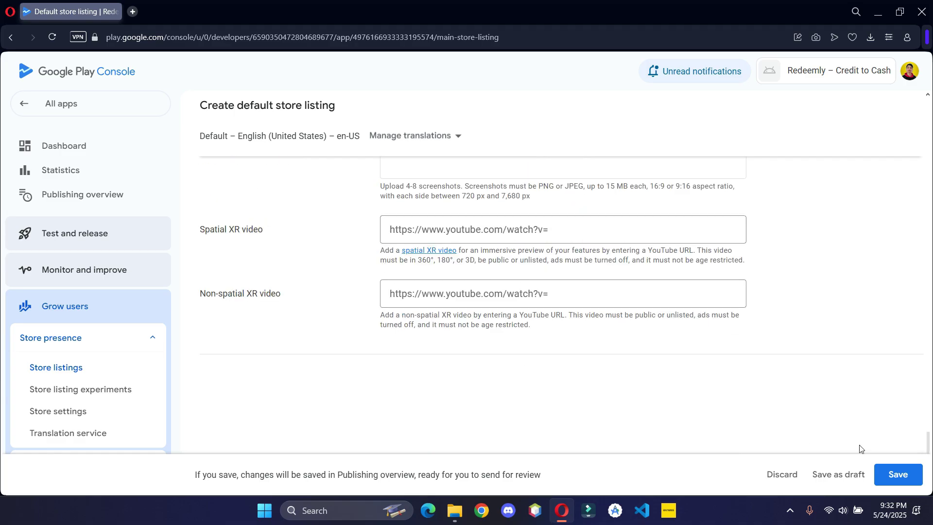
# - Save the store listing and decline the publishing overview prompt with Not now
pyautogui.click(900, 475)
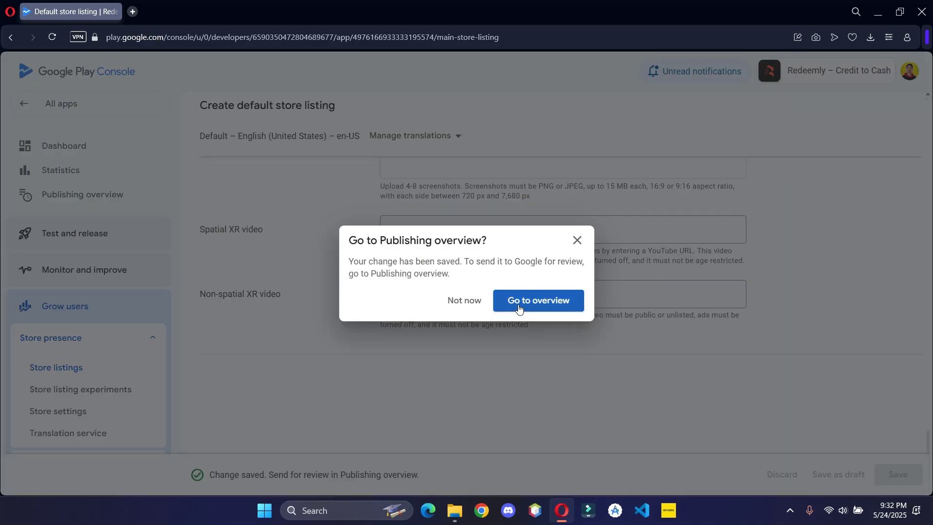
pyautogui.click(462, 300)
pyautogui.scroll(1, 319, 216)
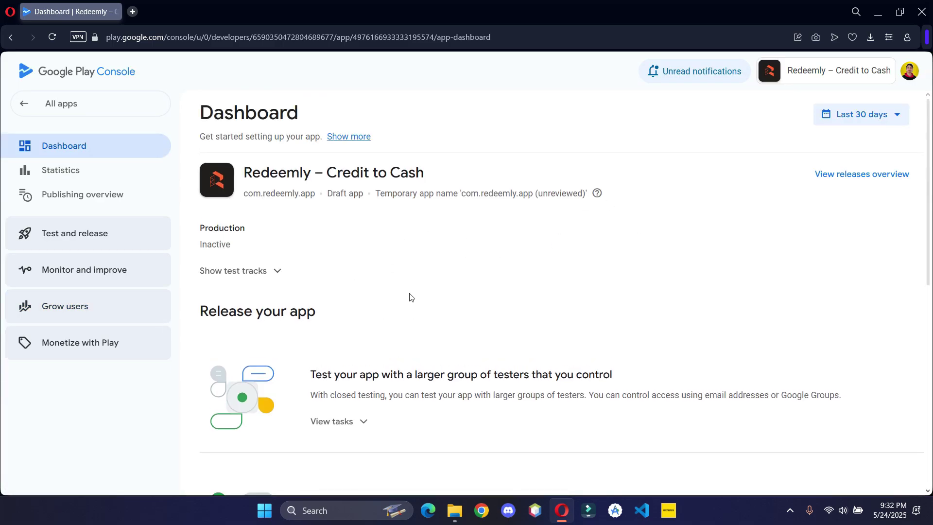
pyautogui.scroll(-3, 422, 284)
pyautogui.scroll(-3, 437, 294)
pyautogui.scroll(3, 364, 262)
pyautogui.scroll(-2, 357, 270)
pyautogui.scroll(-1, 364, 296)
pyautogui.scroll(-1, 379, 284)
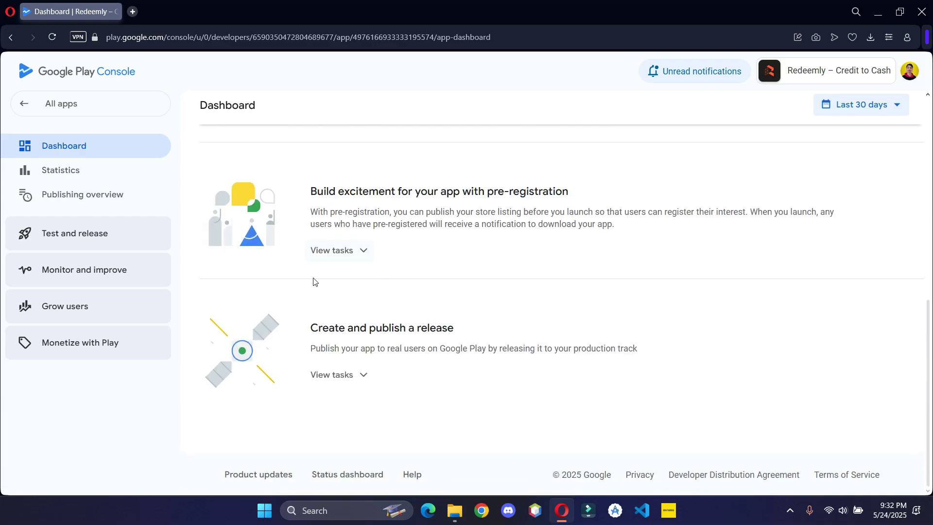
# - Add all 177 countries and regions to Production and save the selection
pyautogui.click(337, 374)
pyautogui.scroll(-1, 386, 292)
pyautogui.scroll(-2, 404, 270)
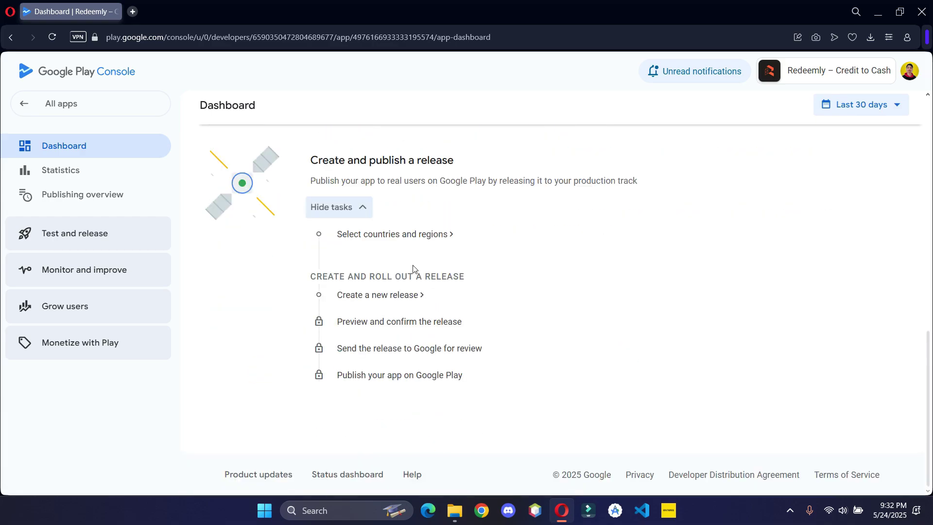
pyautogui.click(392, 235)
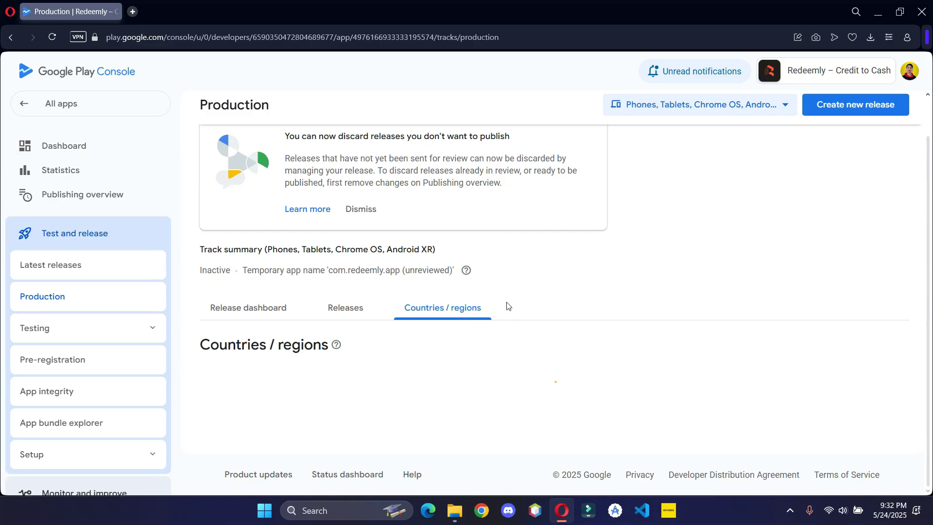
pyautogui.scroll(-2, 502, 350)
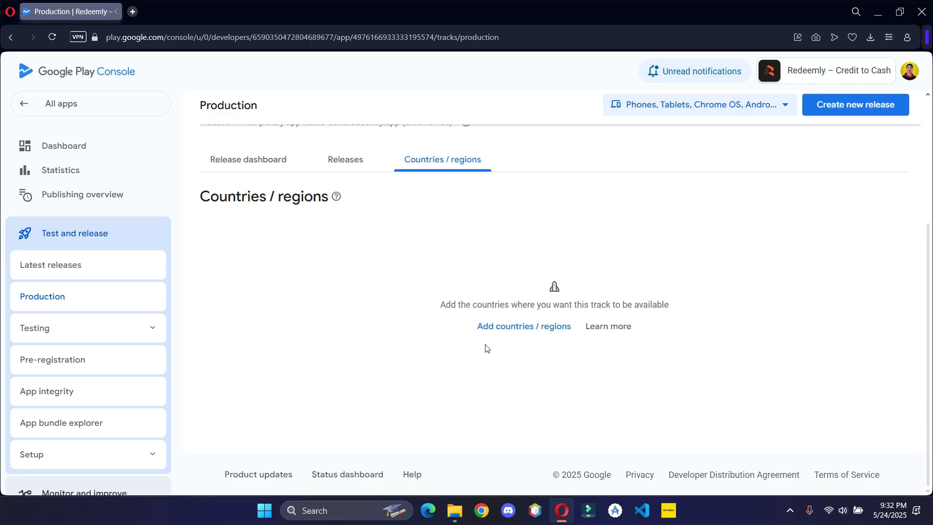
pyautogui.click(503, 336)
pyautogui.scroll(-3, 314, 306)
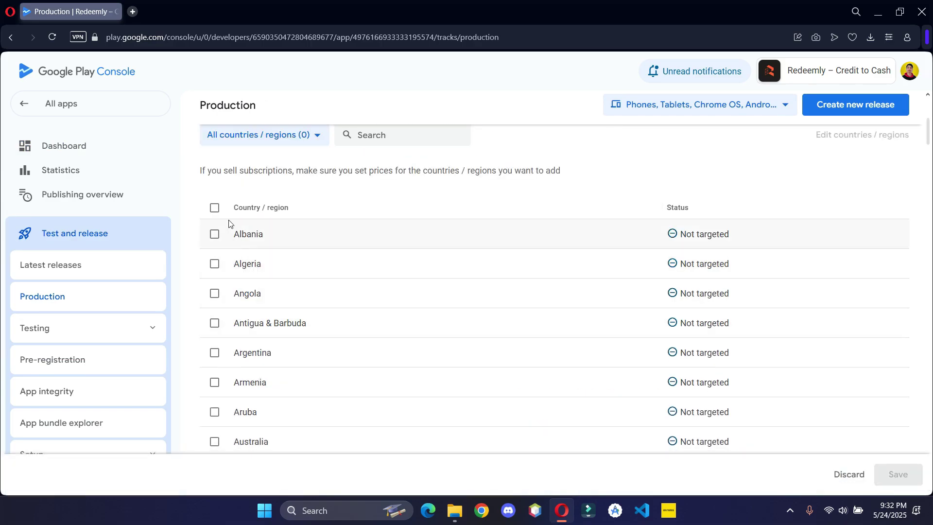
pyautogui.click(214, 208)
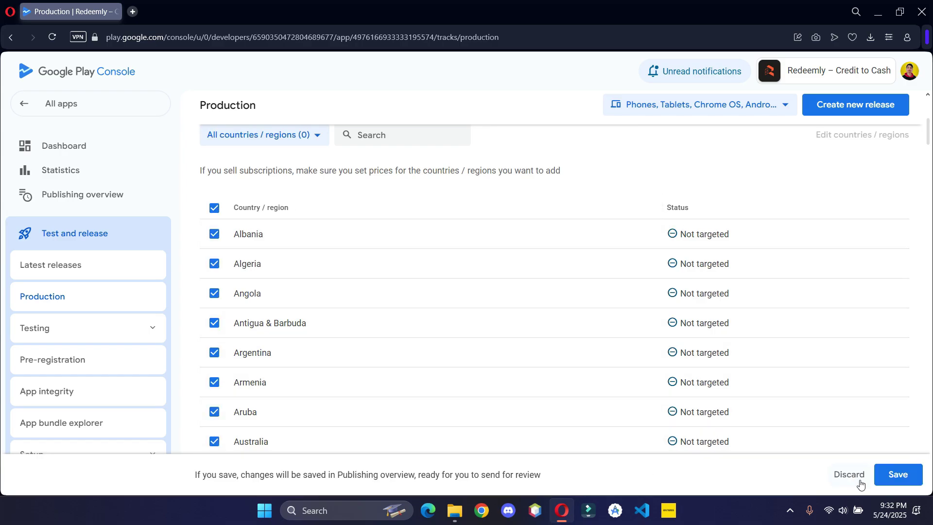
pyautogui.click(896, 474)
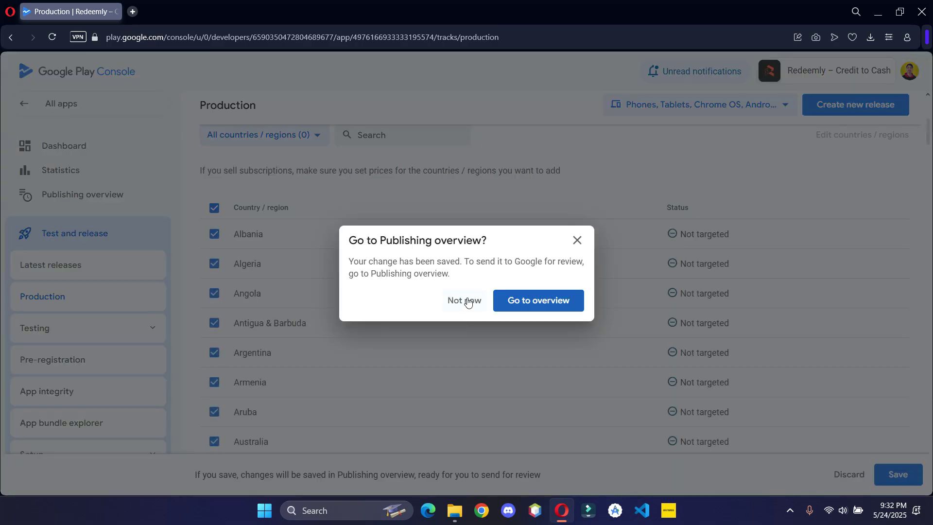
pyautogui.click(465, 300)
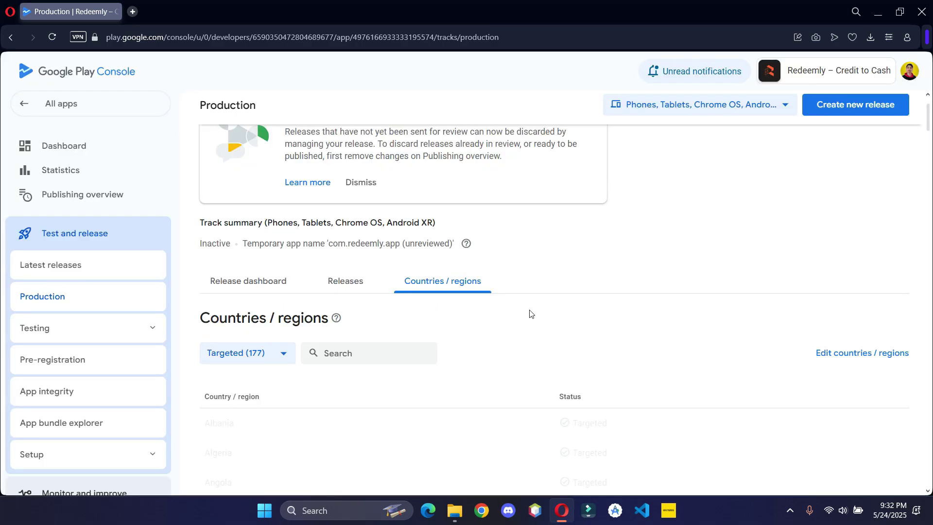
pyautogui.scroll(-3, 561, 338)
pyautogui.scroll(-1, 518, 317)
pyautogui.scroll(-5, 468, 362)
pyautogui.scroll(10, 466, 365)
pyautogui.scroll(-5, 546, 369)
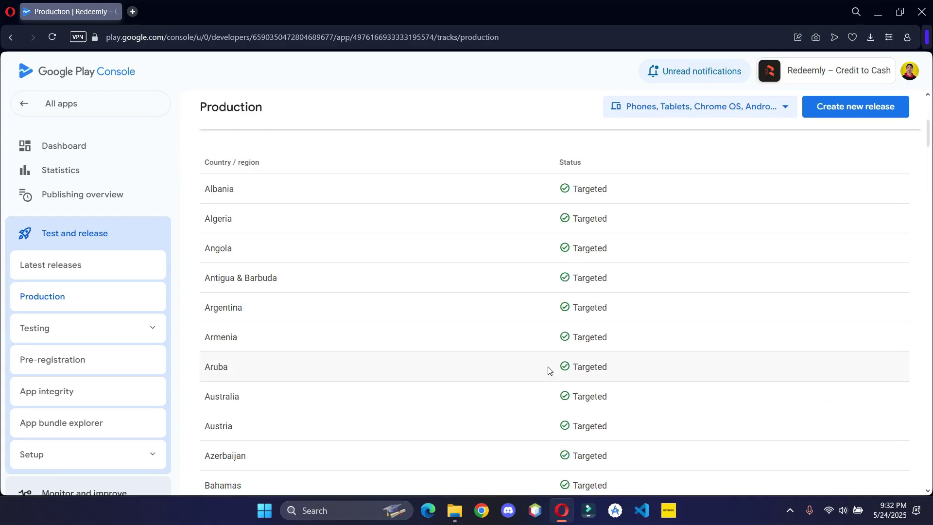
pyautogui.scroll(-4, 561, 343)
pyautogui.scroll(-8, 578, 318)
pyautogui.scroll(-5, 577, 317)
pyautogui.scroll(15, 576, 327)
pyautogui.scroll(6, 518, 303)
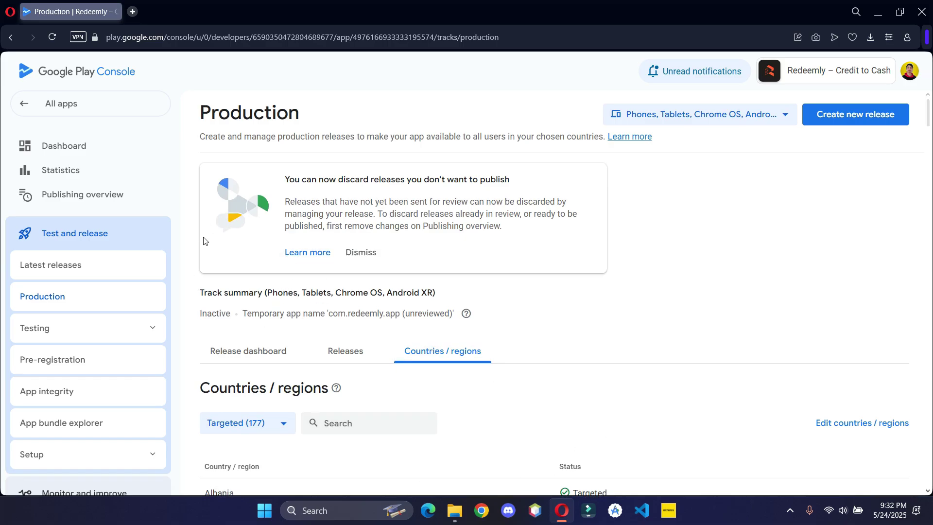
# - Start a new Production release from the Dashboard
pyautogui.click(183, 163)
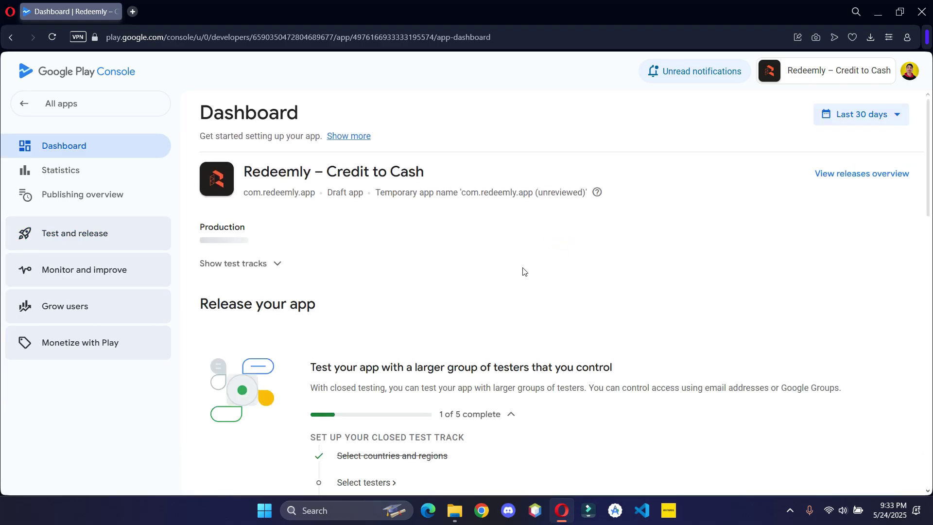
pyautogui.scroll(-5, 468, 271)
pyautogui.scroll(3, 494, 258)
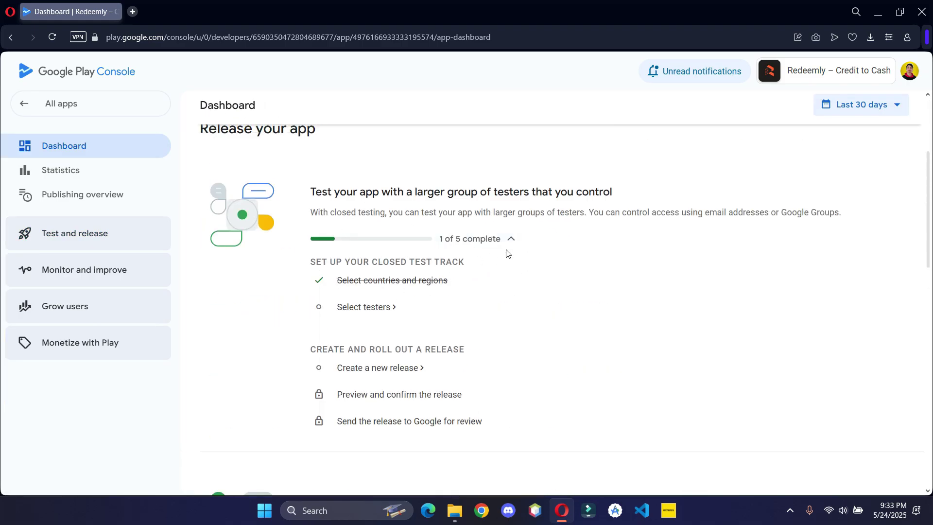
pyautogui.scroll(-2, 529, 289)
pyautogui.scroll(-8, 529, 284)
pyautogui.scroll(-2, 530, 285)
pyautogui.click(386, 295)
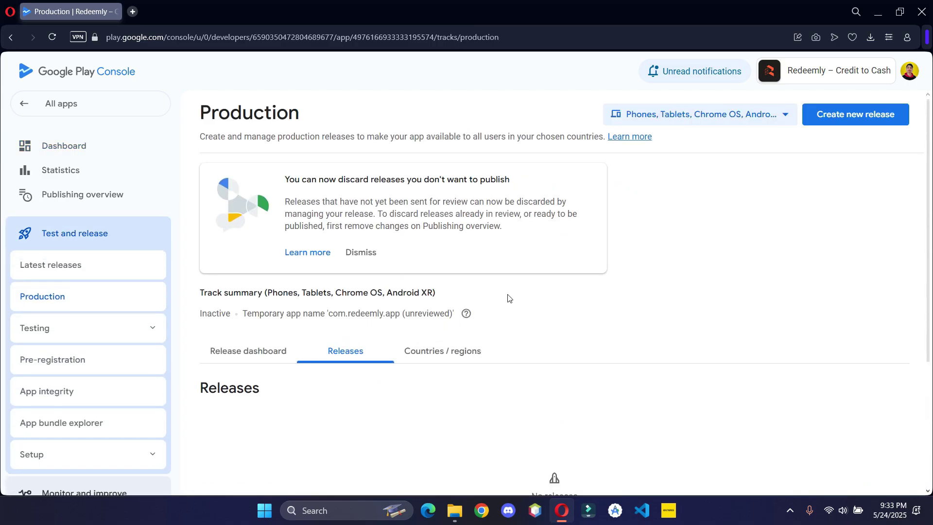
pyautogui.scroll(-5, 512, 286)
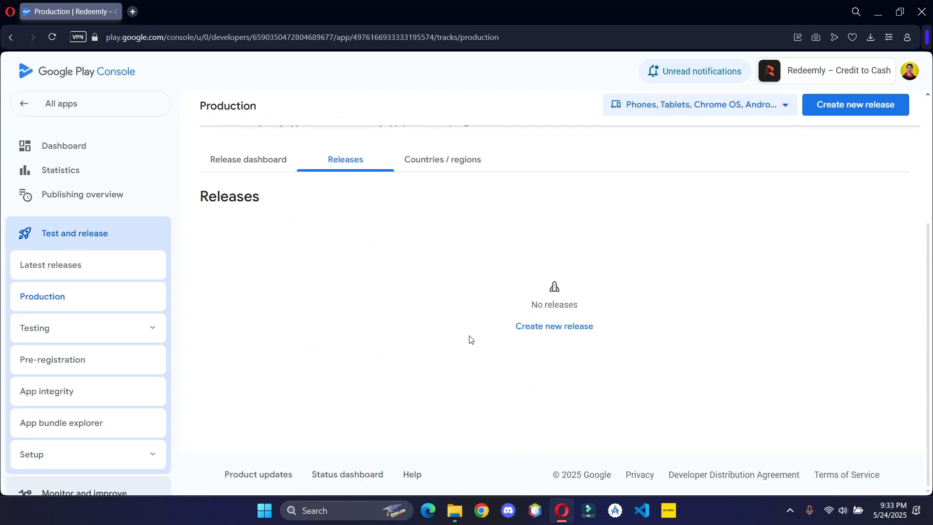
# - Upload app-release.aab from D:\Redeemly\app\release to the release, then close Explorer
pyautogui.click(568, 326)
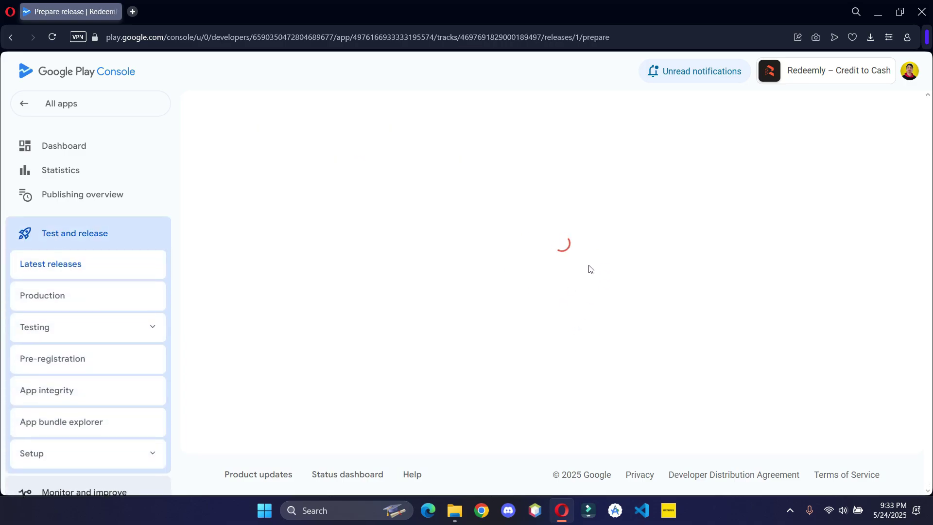
pyautogui.scroll(-3, 618, 299)
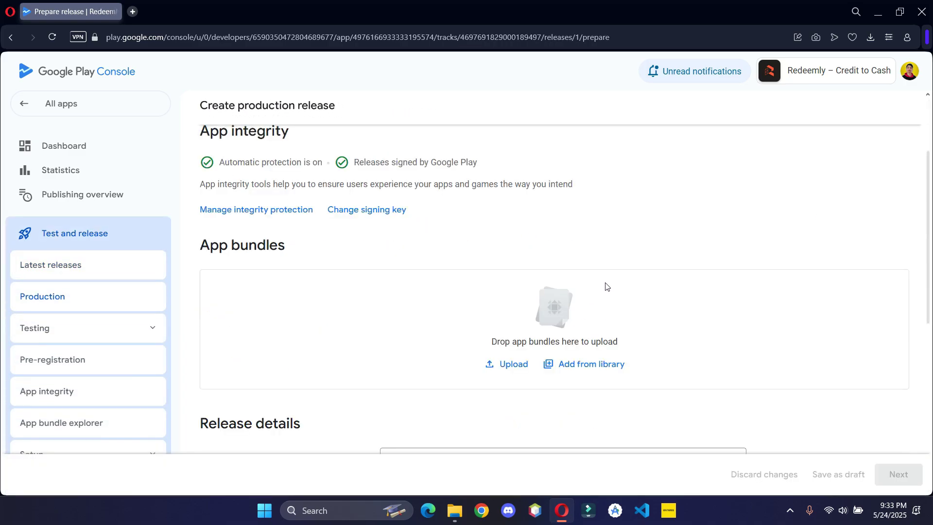
pyautogui.click(454, 510)
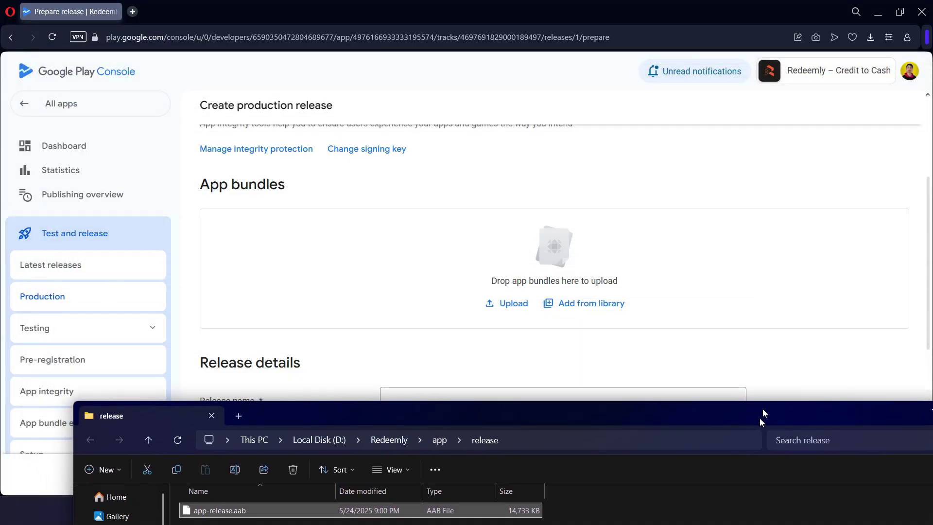
pyautogui.moveTo(685, 9); pyautogui.dragTo(772, 358)
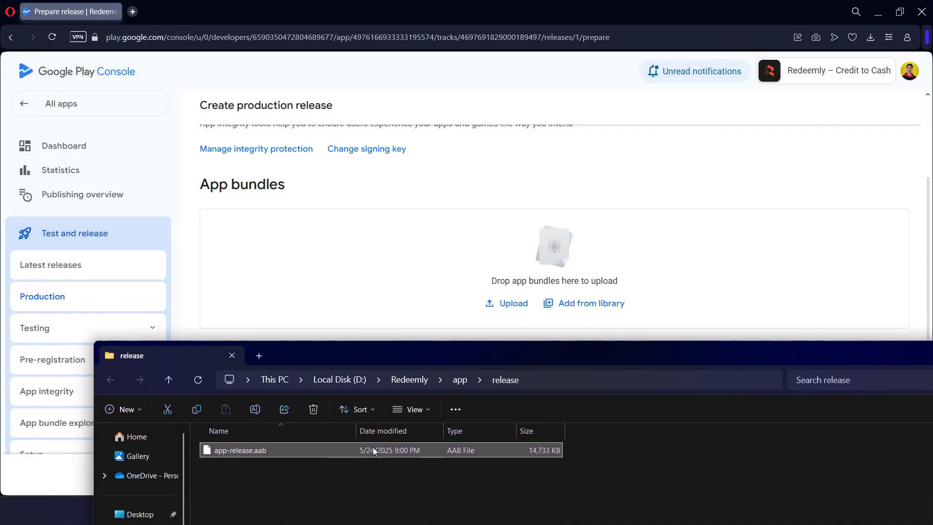
pyautogui.moveTo(372, 450); pyautogui.dragTo(568, 297)
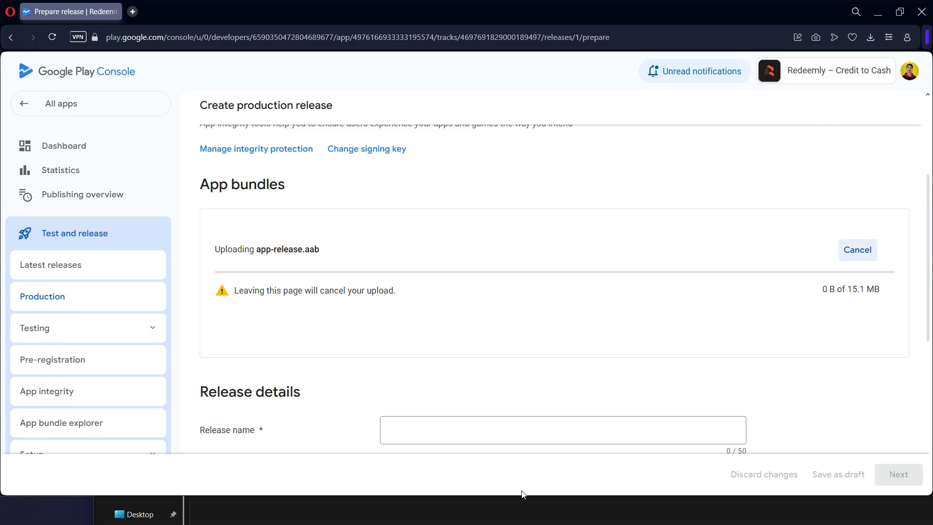
pyautogui.click(279, 504)
pyautogui.moveTo(612, 348); pyautogui.dragTo(803, 253)
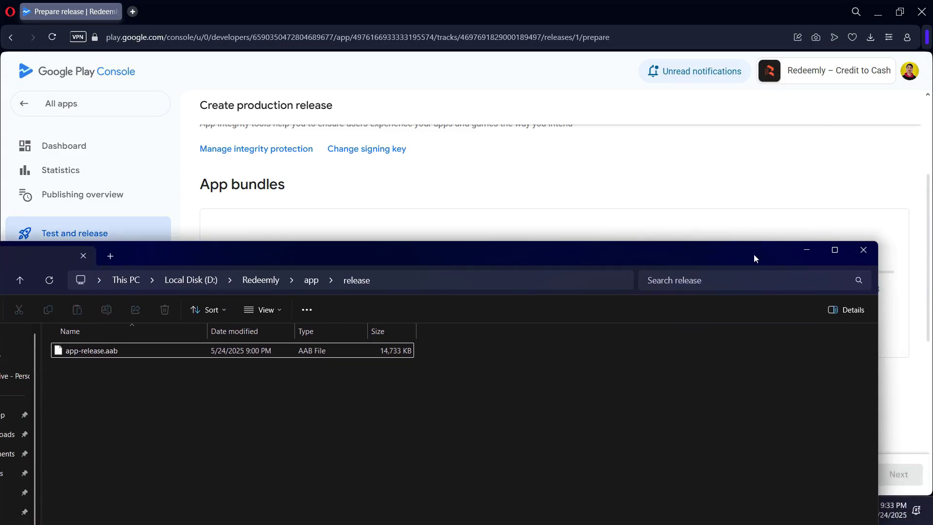
pyautogui.click(877, 250)
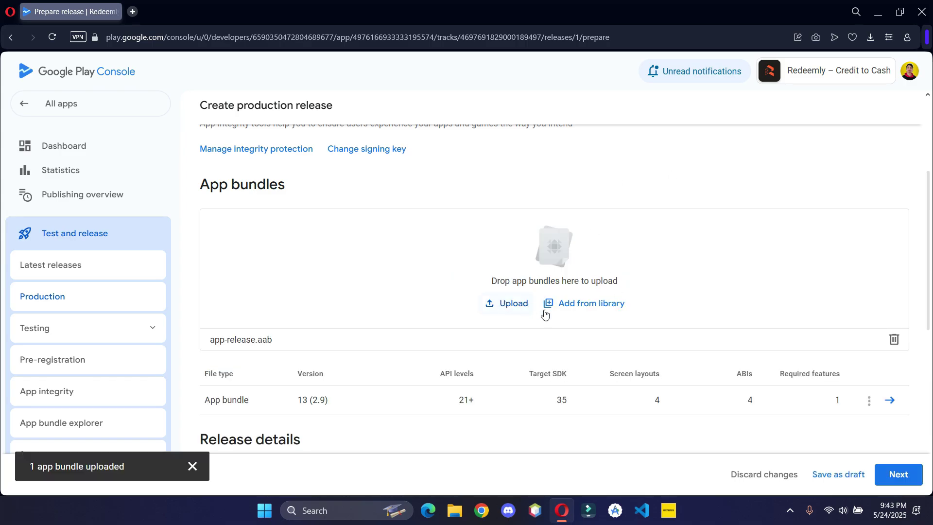
pyautogui.scroll(-2, 455, 327)
pyautogui.scroll(-1, 494, 312)
pyautogui.scroll(-2, 323, 354)
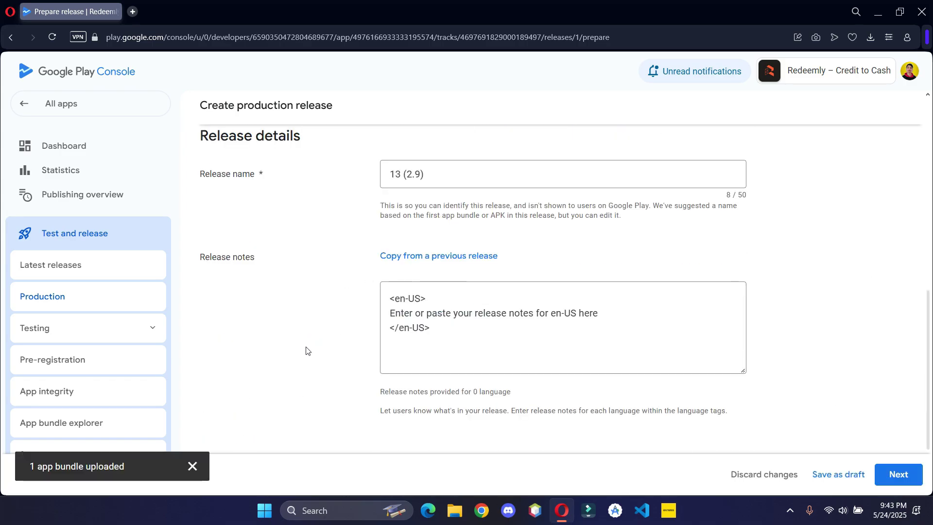
# - Write release notes 'New Payout Method Added!' and 'Minor Bugs Fixed!', then review and save
pyautogui.moveTo(602, 312); pyautogui.dragTo(378, 320)
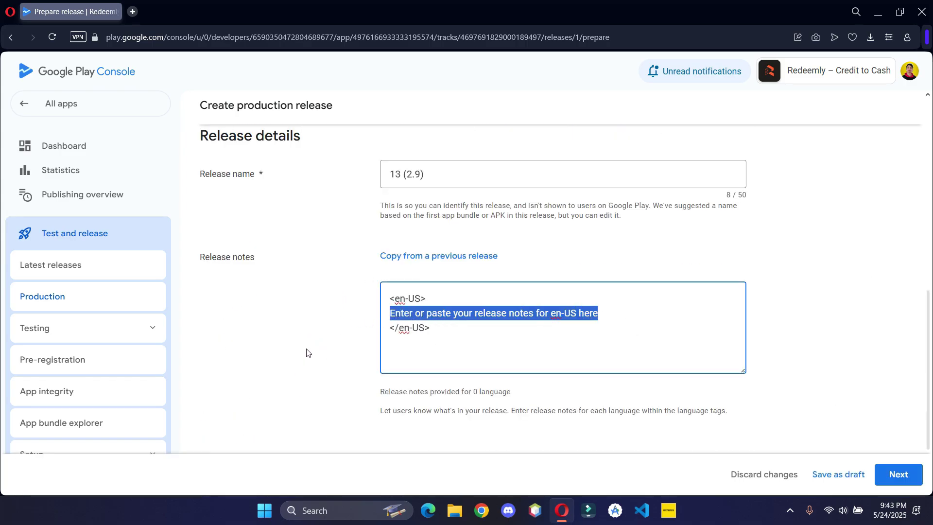
pyautogui.write('Minor Bugs Fixed!')
pyautogui.press('Home')
pyautogui.press('Return')
pyautogui.press('Up')
pyautogui.write('New Payout Method Added')
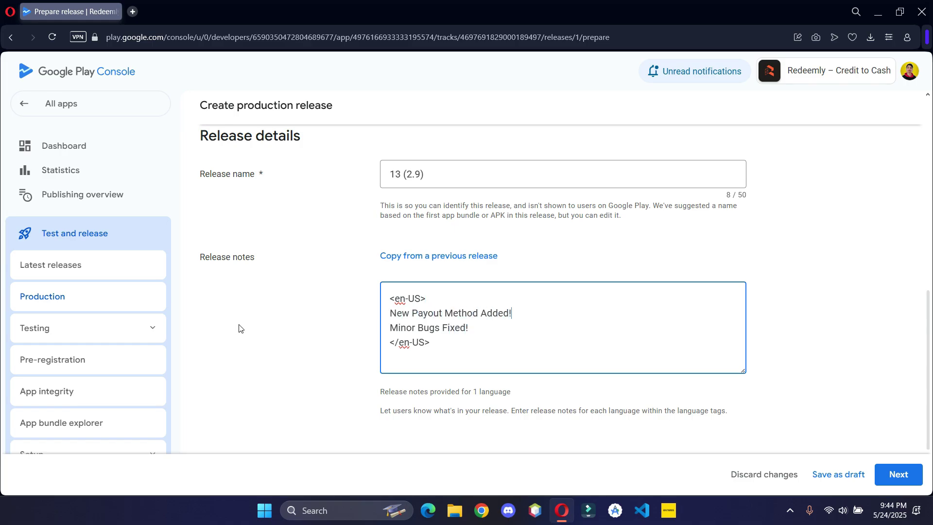
pyautogui.click(898, 474)
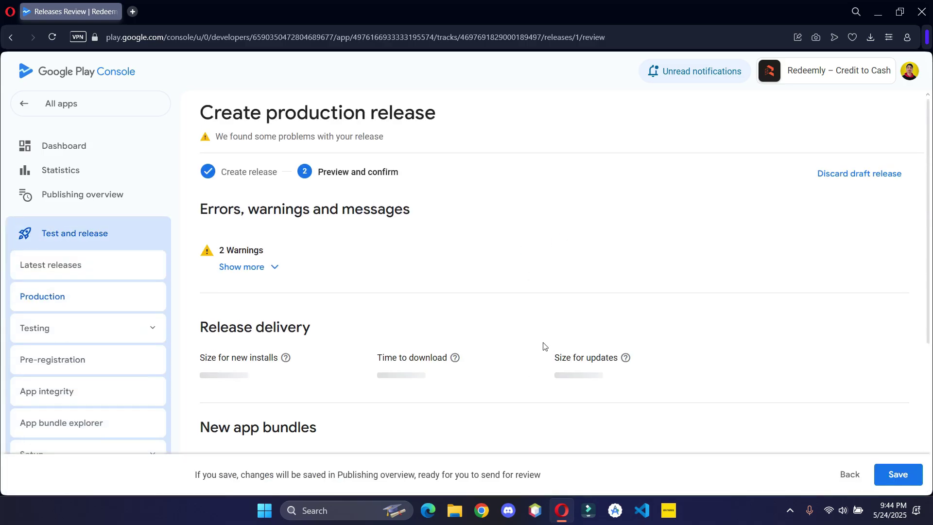
pyautogui.scroll(-3, 437, 288)
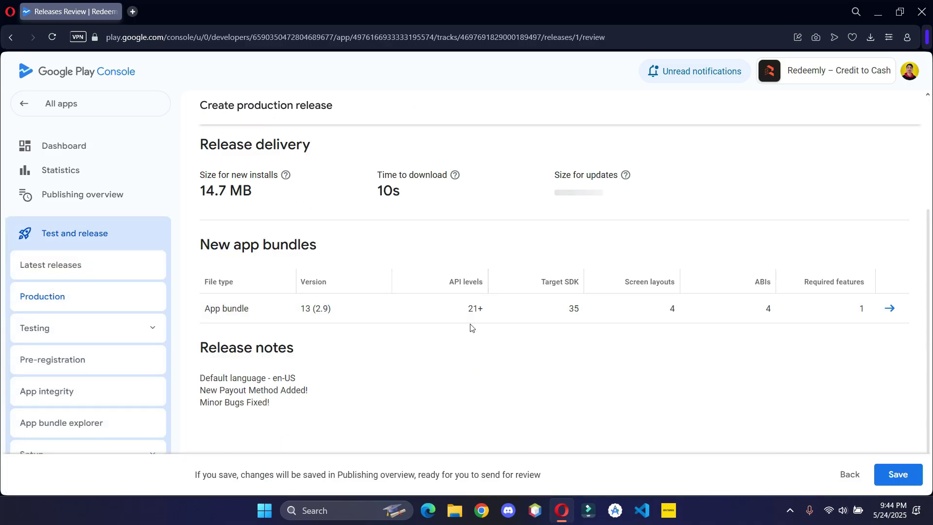
pyautogui.scroll(-1, 438, 317)
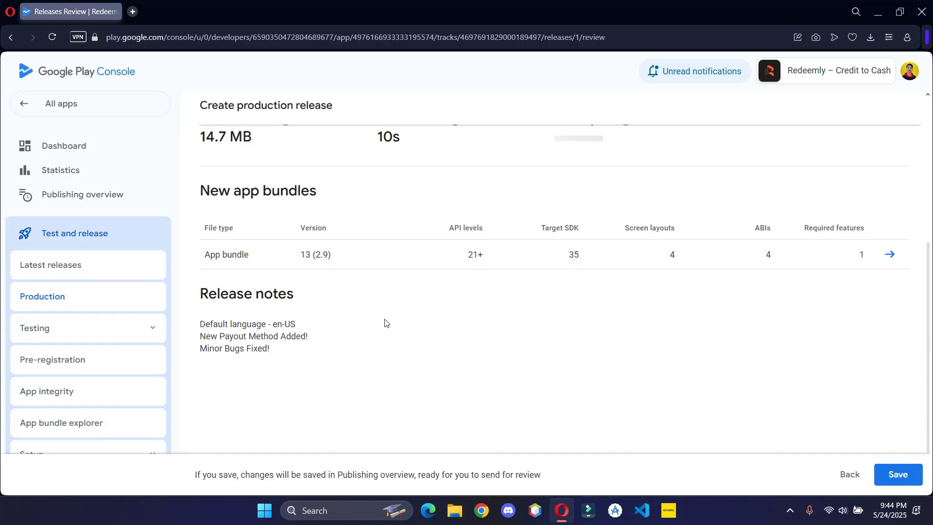
pyautogui.click(898, 474)
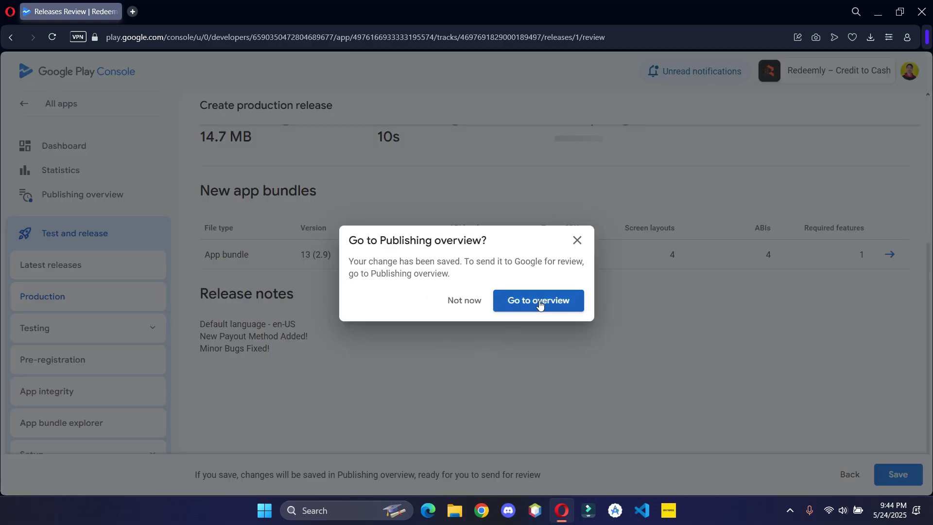
# - From the publishing overview, view the one issue flagging the incomplete advertising ID declaration
pyautogui.click(540, 303)
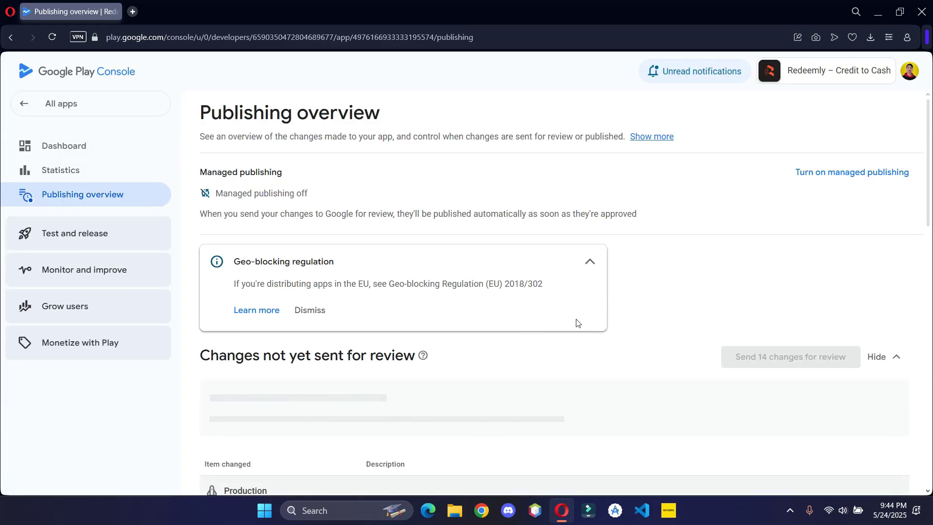
pyautogui.scroll(-3, 514, 321)
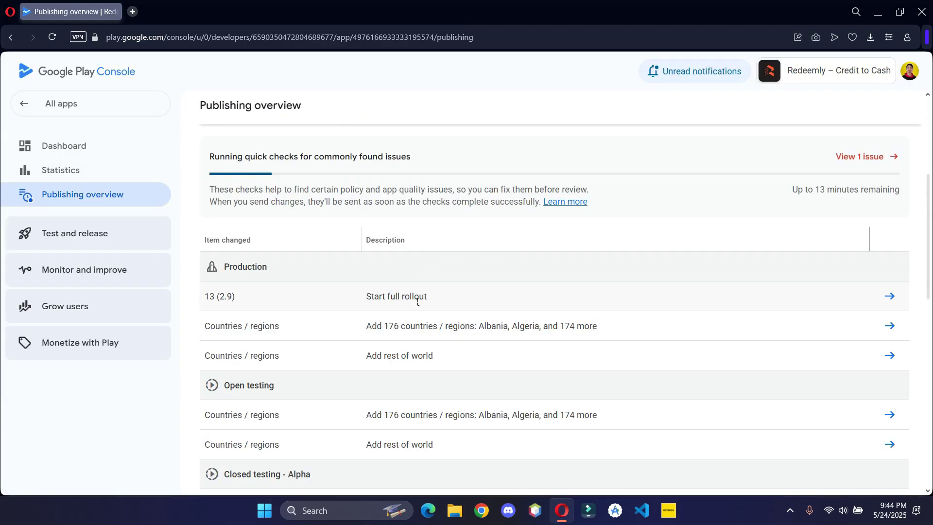
pyautogui.scroll(2, 521, 312)
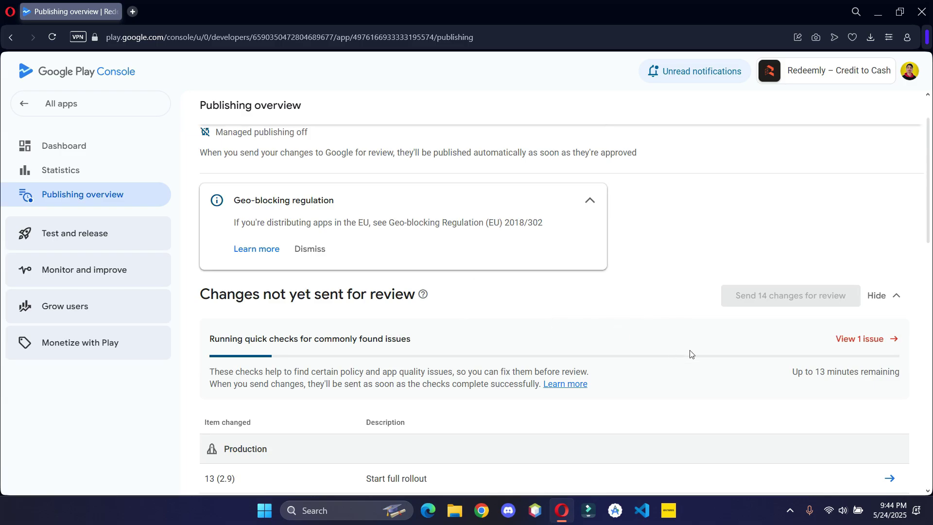
pyautogui.click(878, 339)
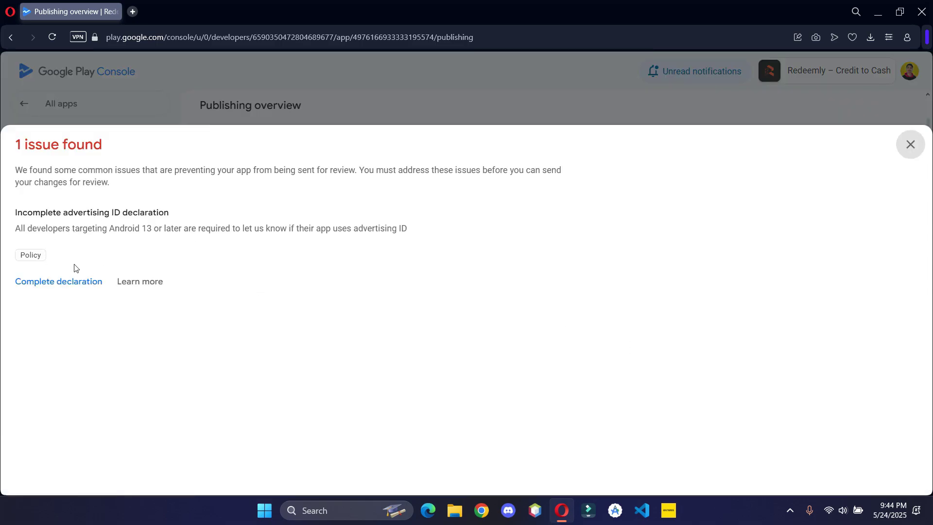
# - Answer No to 'Does your app use advertising ID?', save, and return to the overview
pyautogui.click(78, 283)
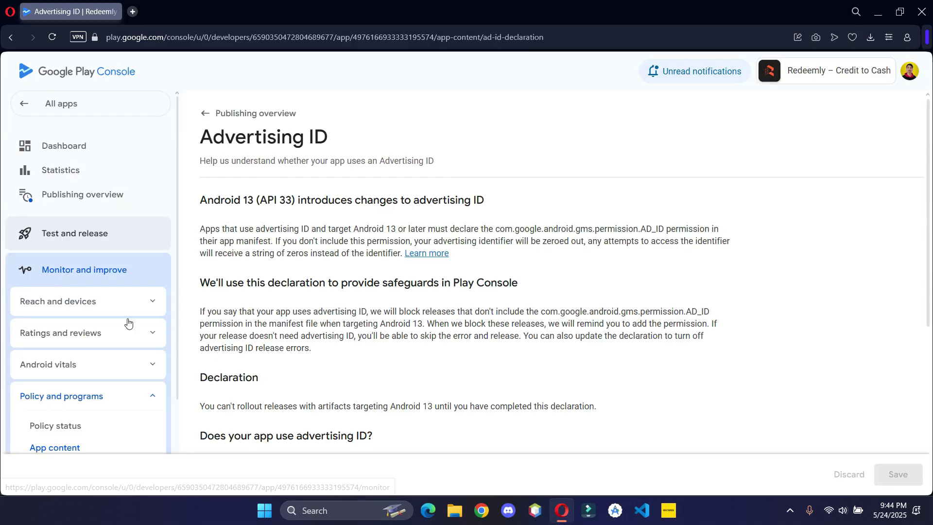
pyautogui.scroll(-2, 314, 280)
pyautogui.scroll(-2, 311, 279)
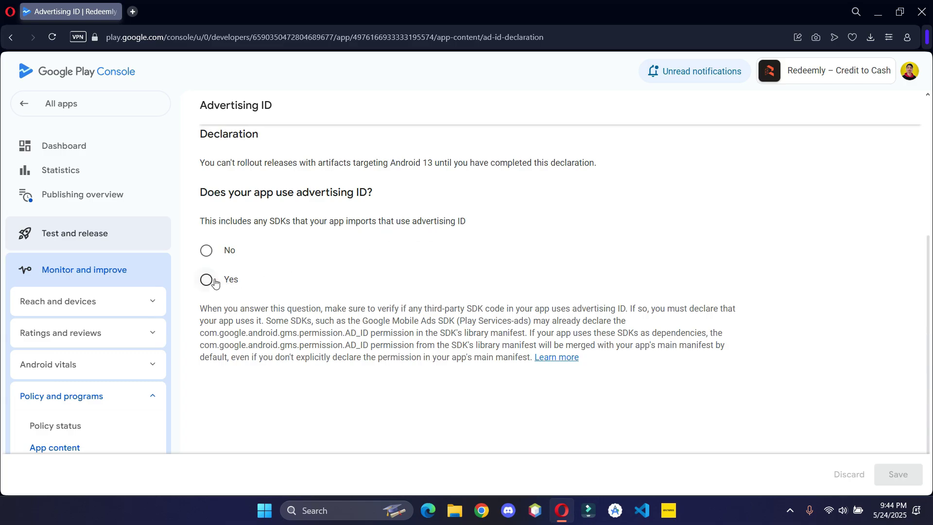
pyautogui.click(207, 253)
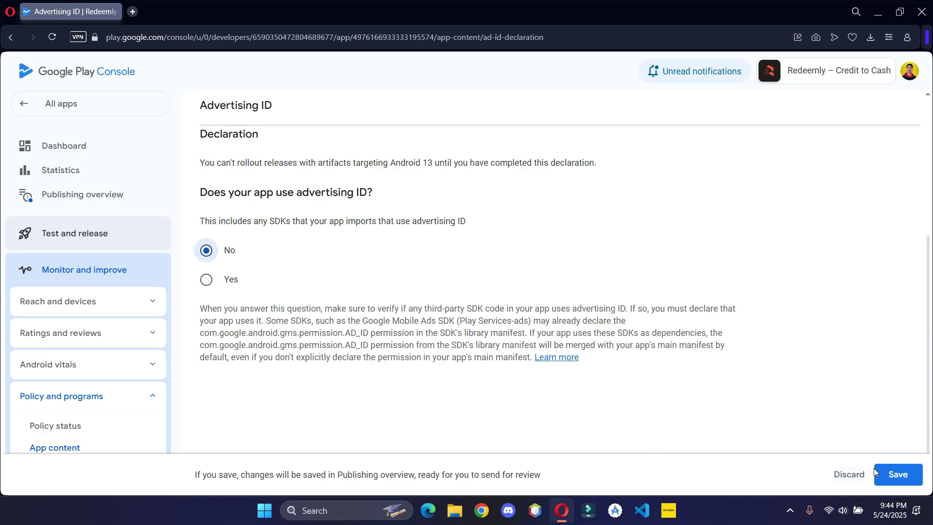
pyautogui.click(902, 474)
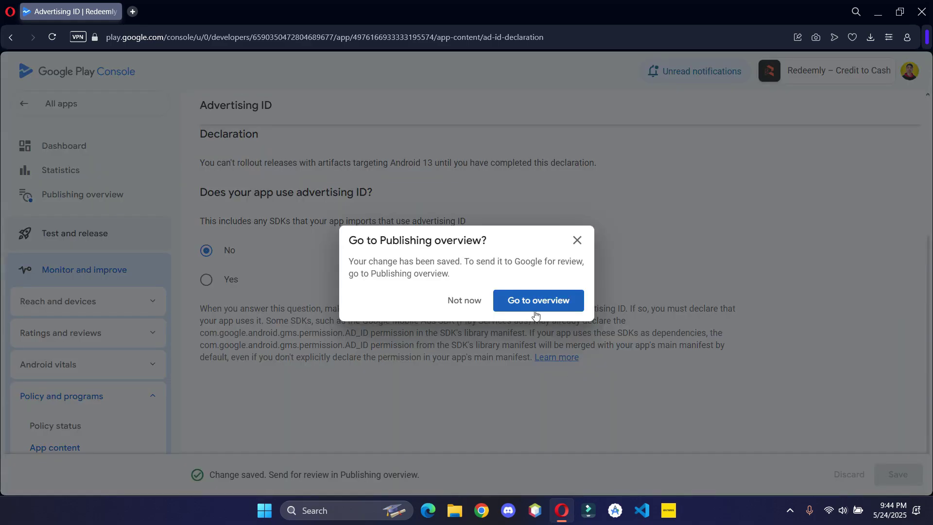
pyautogui.click(538, 309)
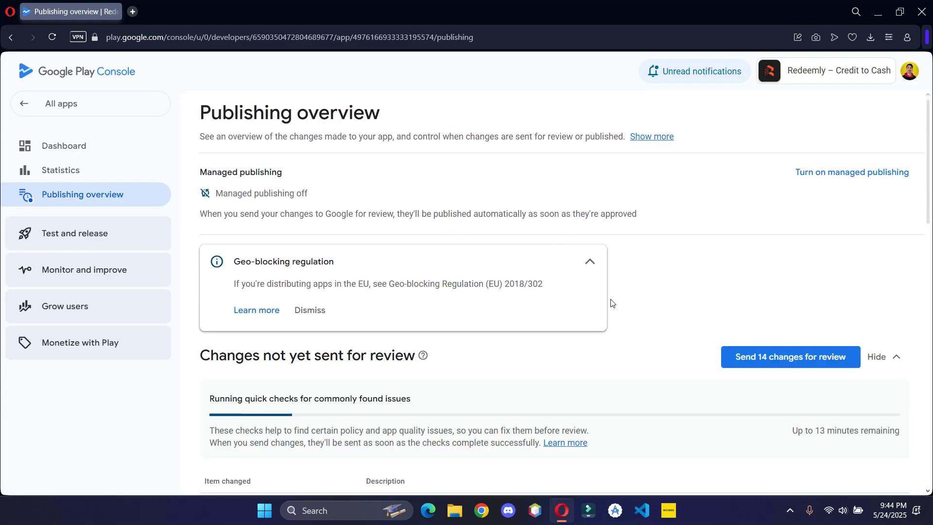
pyautogui.scroll(-2, 610, 301)
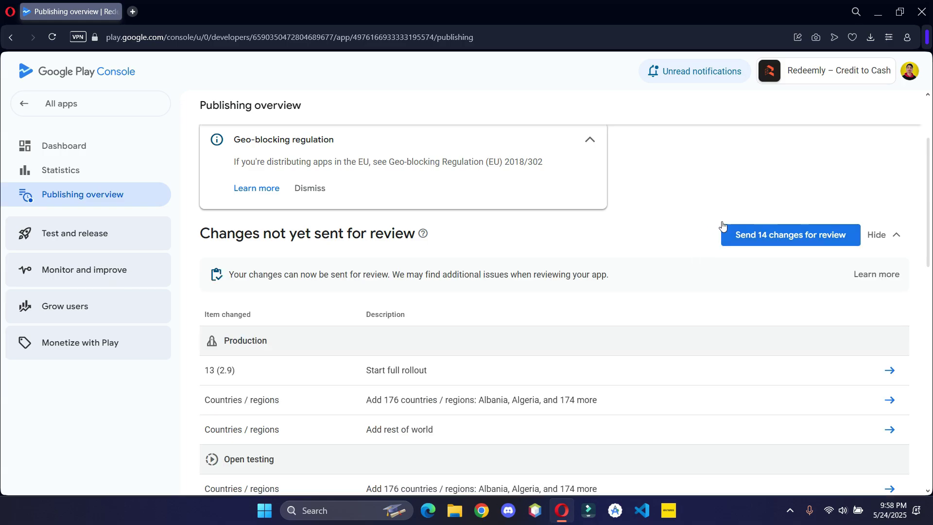
# - Send the 14 pending changes to Google and confirm the review submission
pyautogui.click(777, 236)
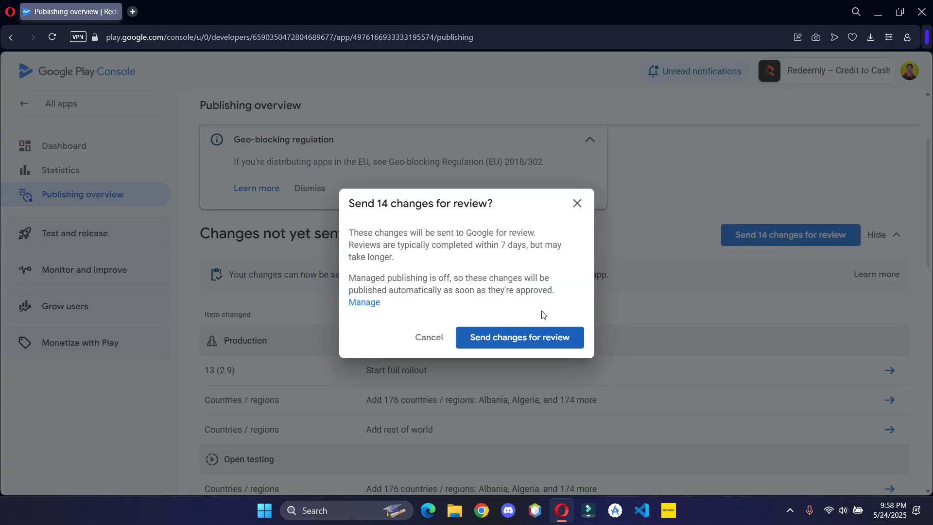
pyautogui.click(519, 338)
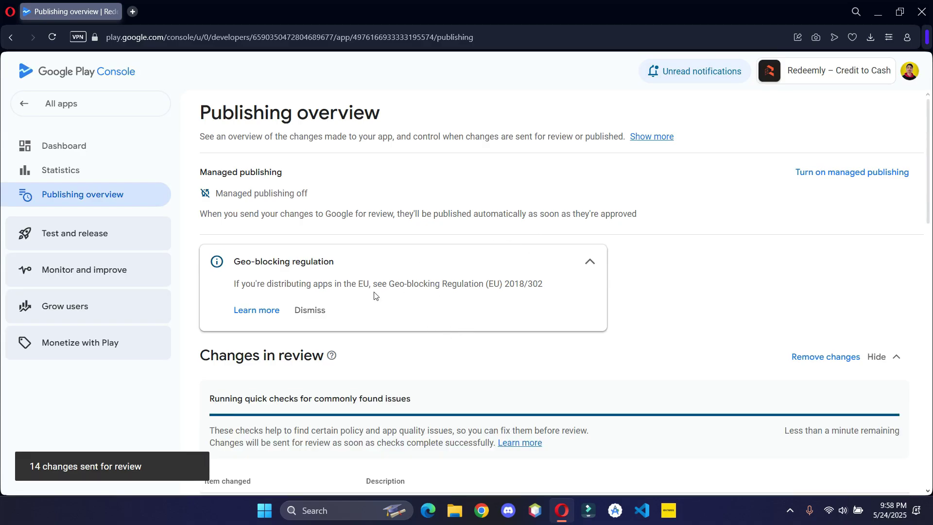
pyautogui.scroll(-2, 514, 299)
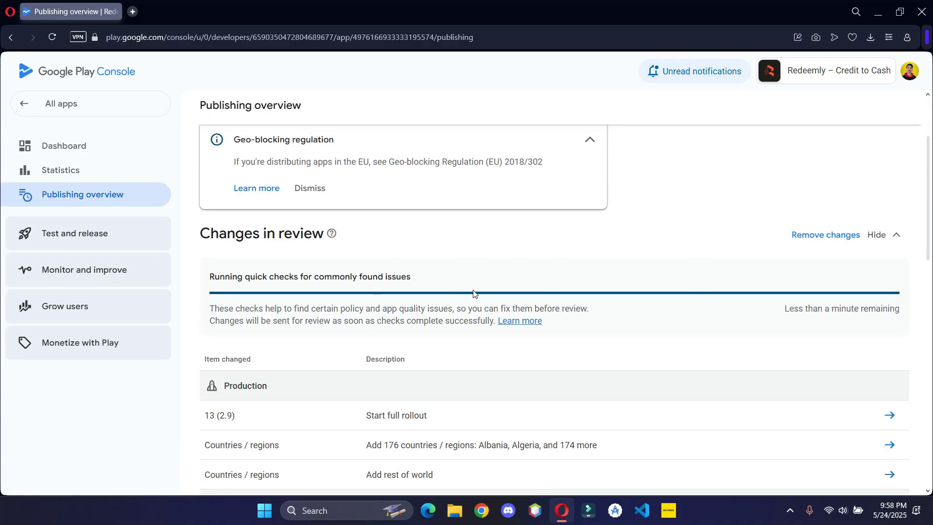
pyautogui.scroll(2, 573, 249)
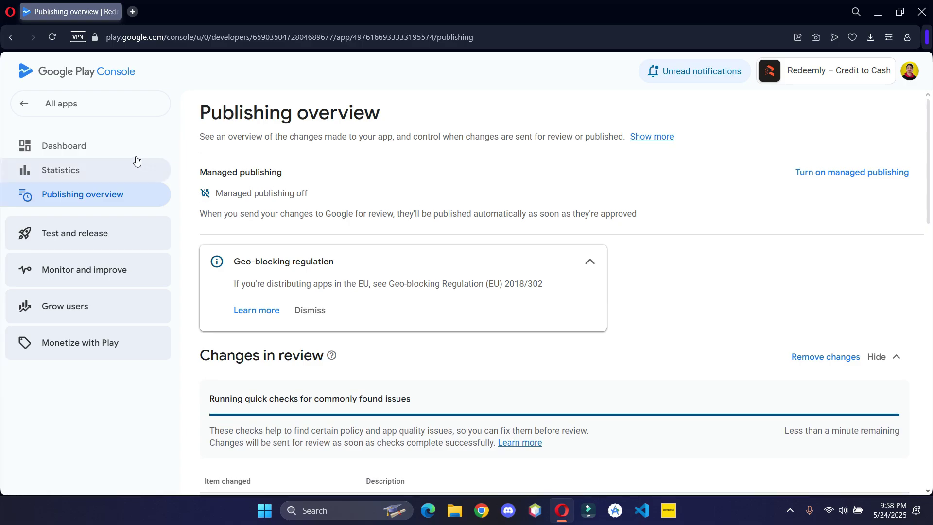
# - Go to the Redeemly app's dashboard from the left sidebar
pyautogui.click(110, 152)
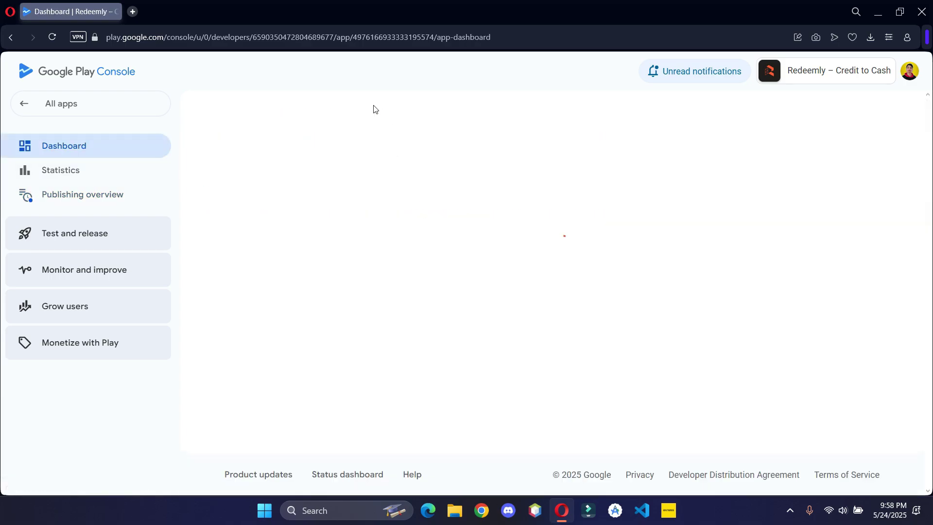